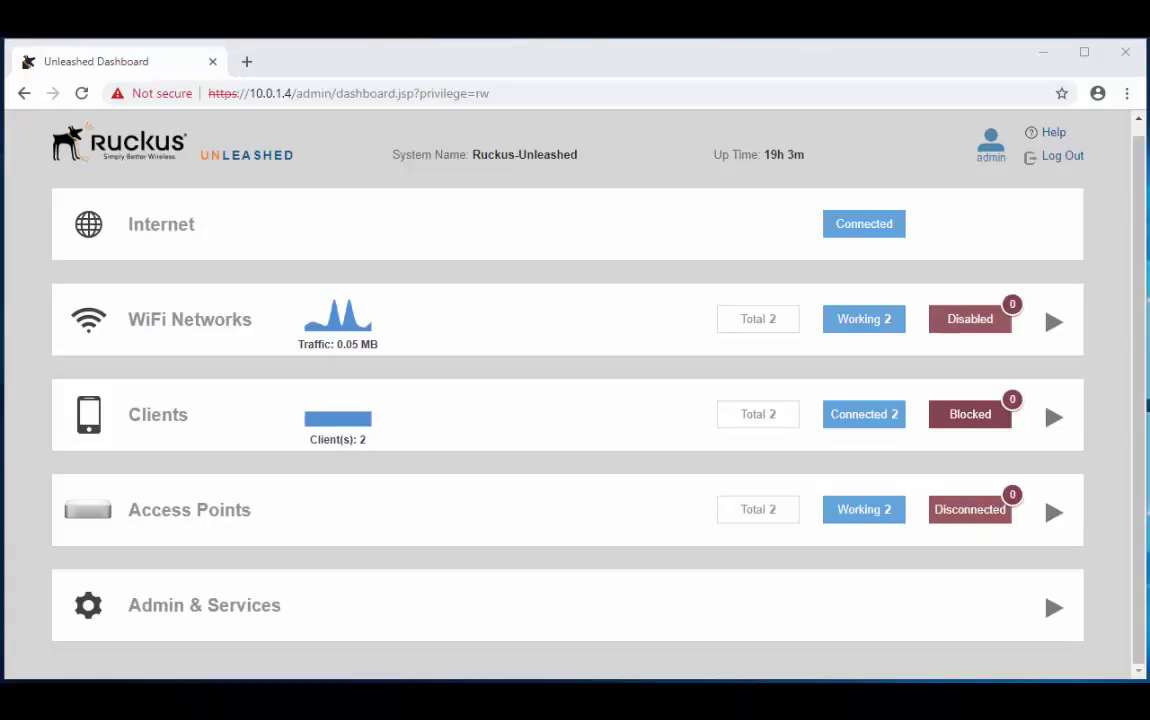
- Select Test Network in the WiFi Networks list and open it for editing
click(192, 316)
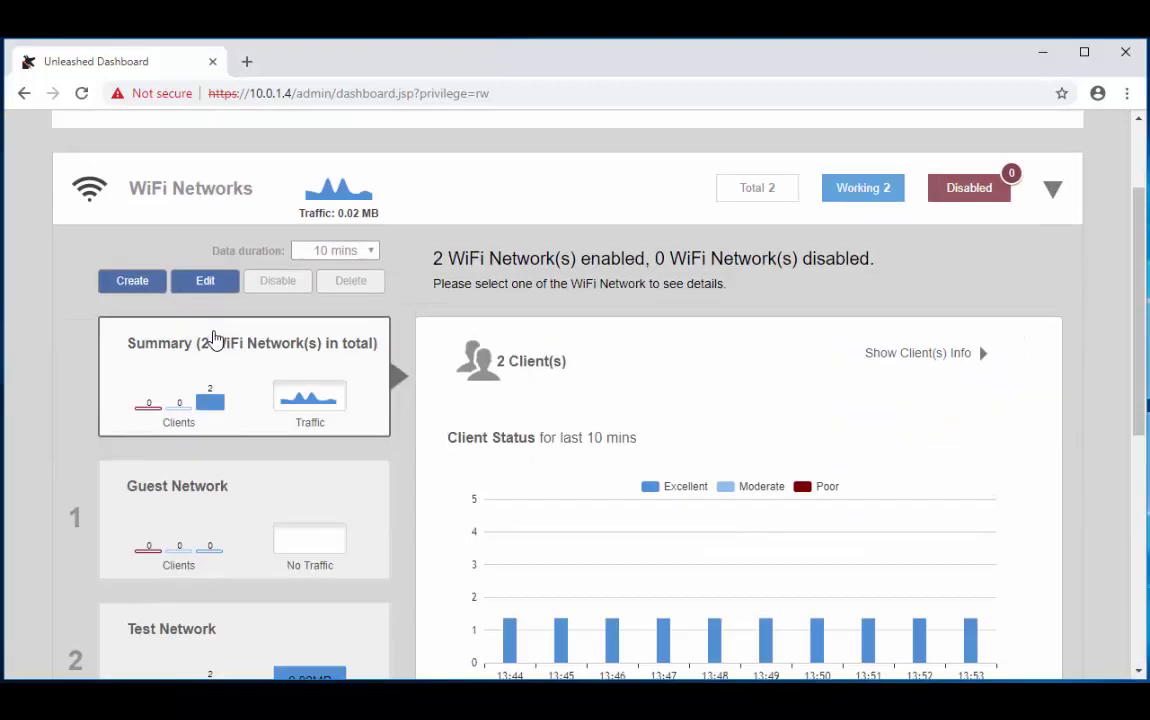
scroll(290, 376, down, 2)
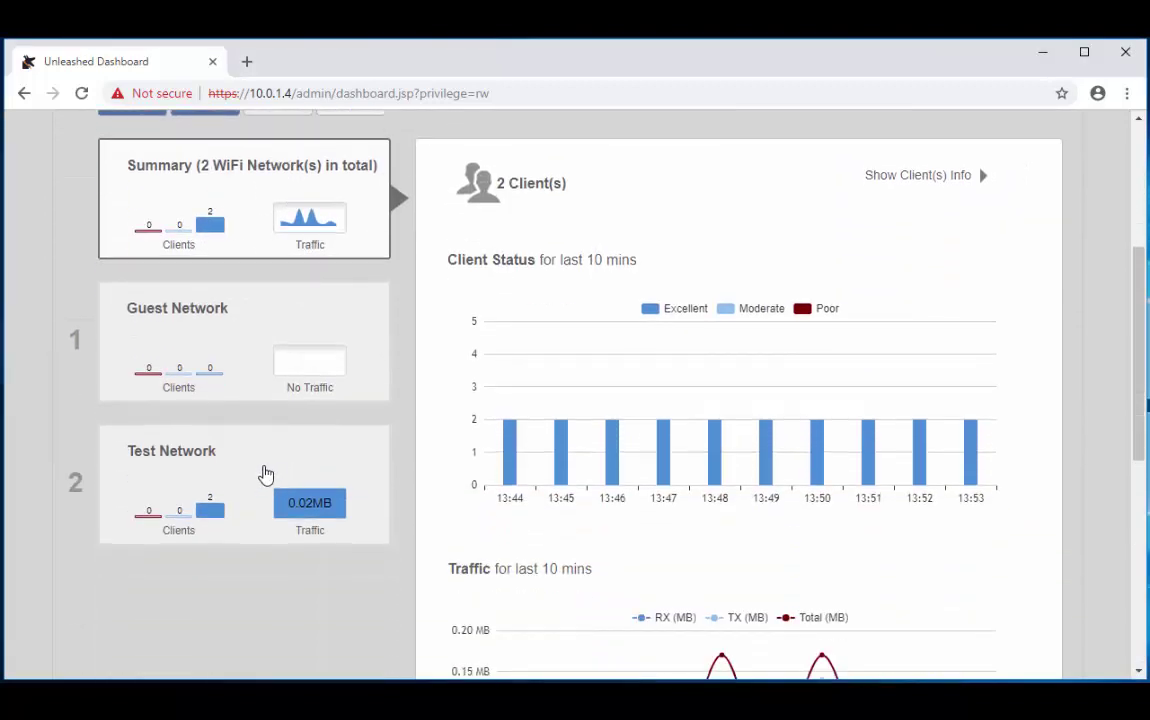
click(157, 490)
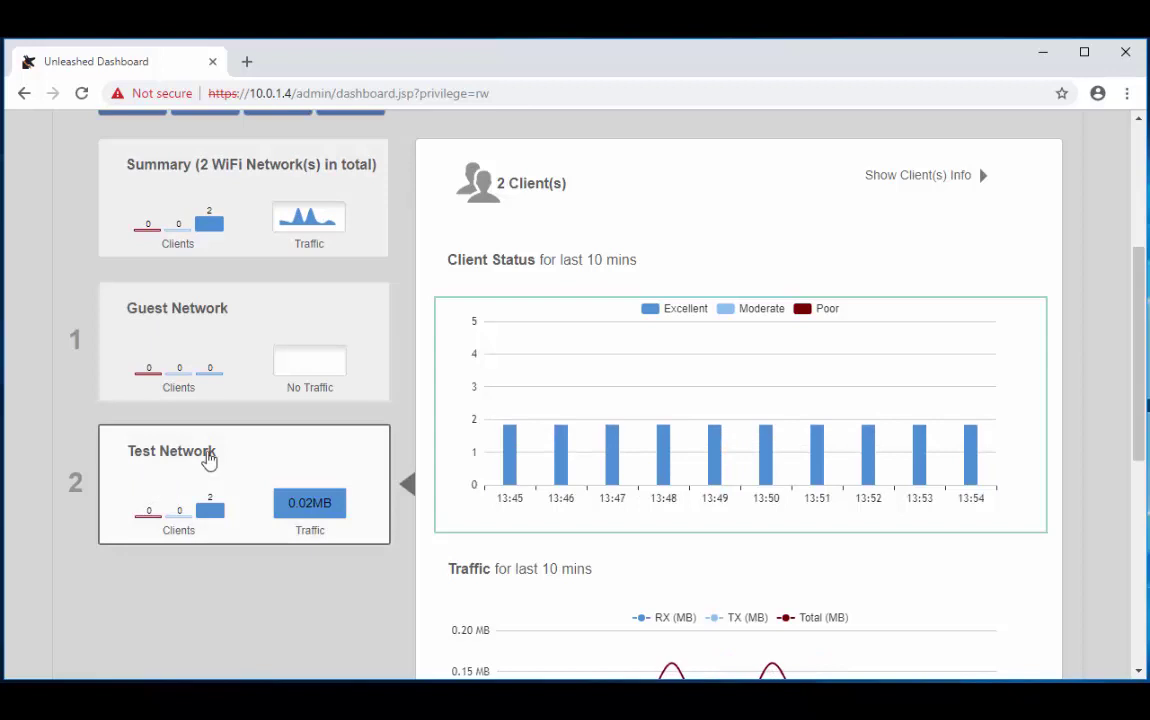
scroll(237, 430, up, 2)
click(219, 288)
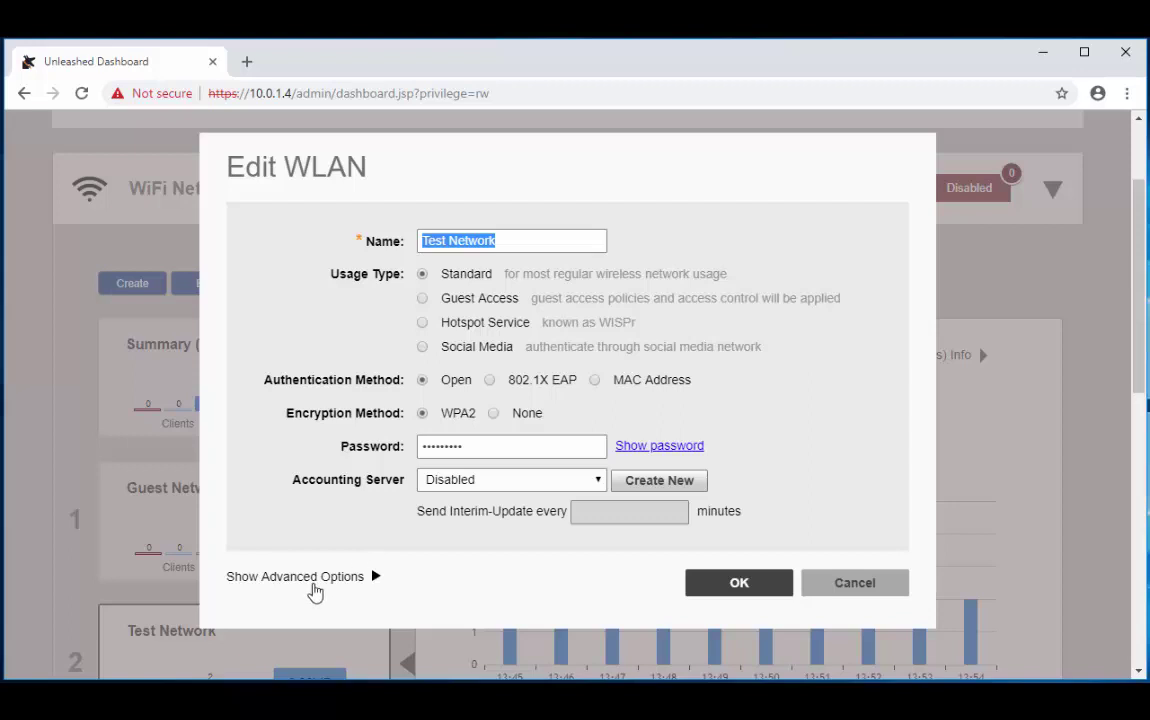
- Reveal advanced options and enable Zero-IT Activation on the Zero-IT & DPSK tab
click(315, 584)
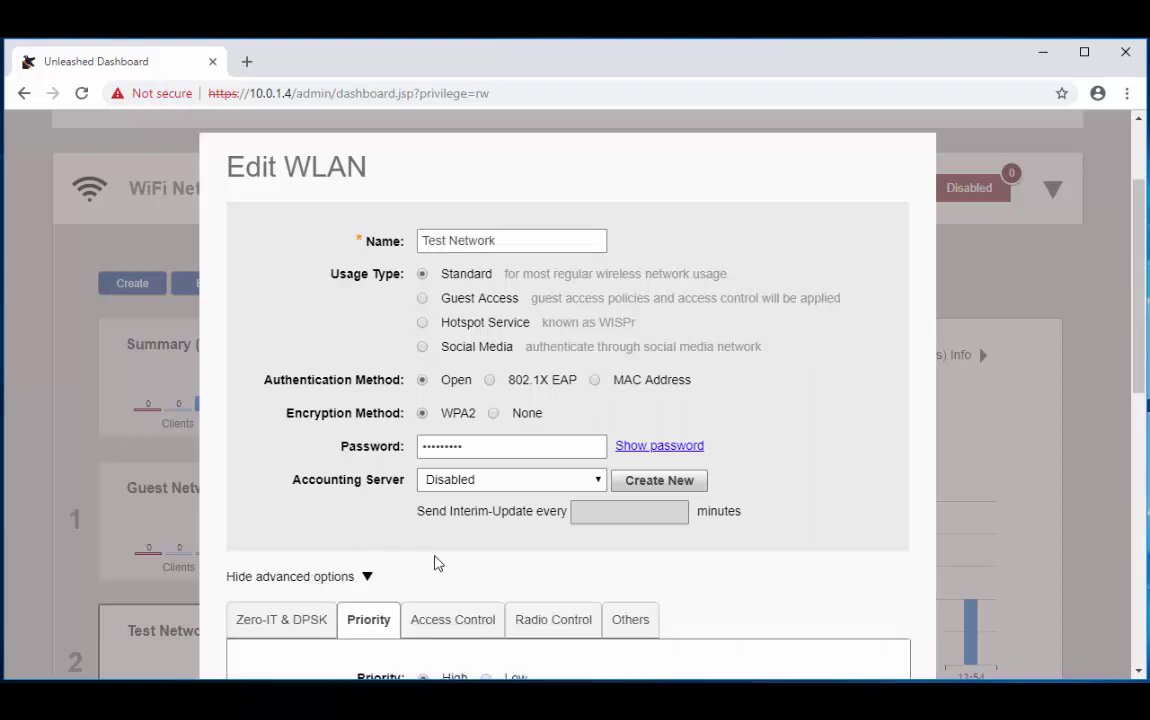
scroll(390, 505, down, 3)
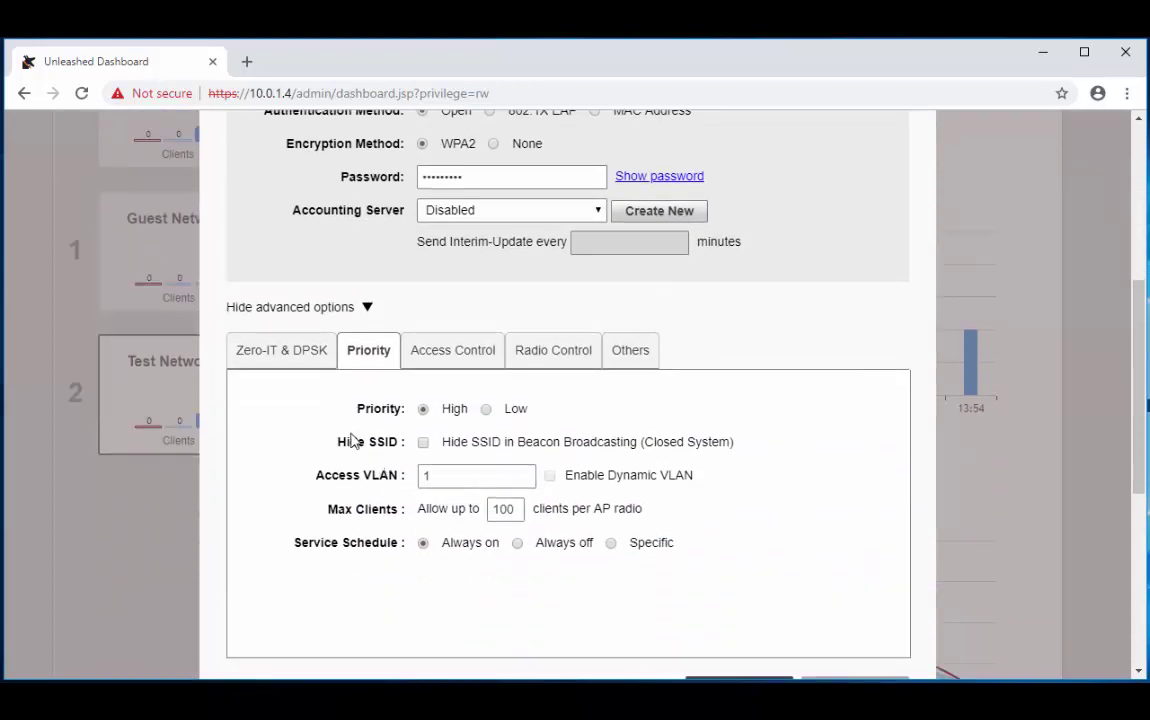
click(306, 361)
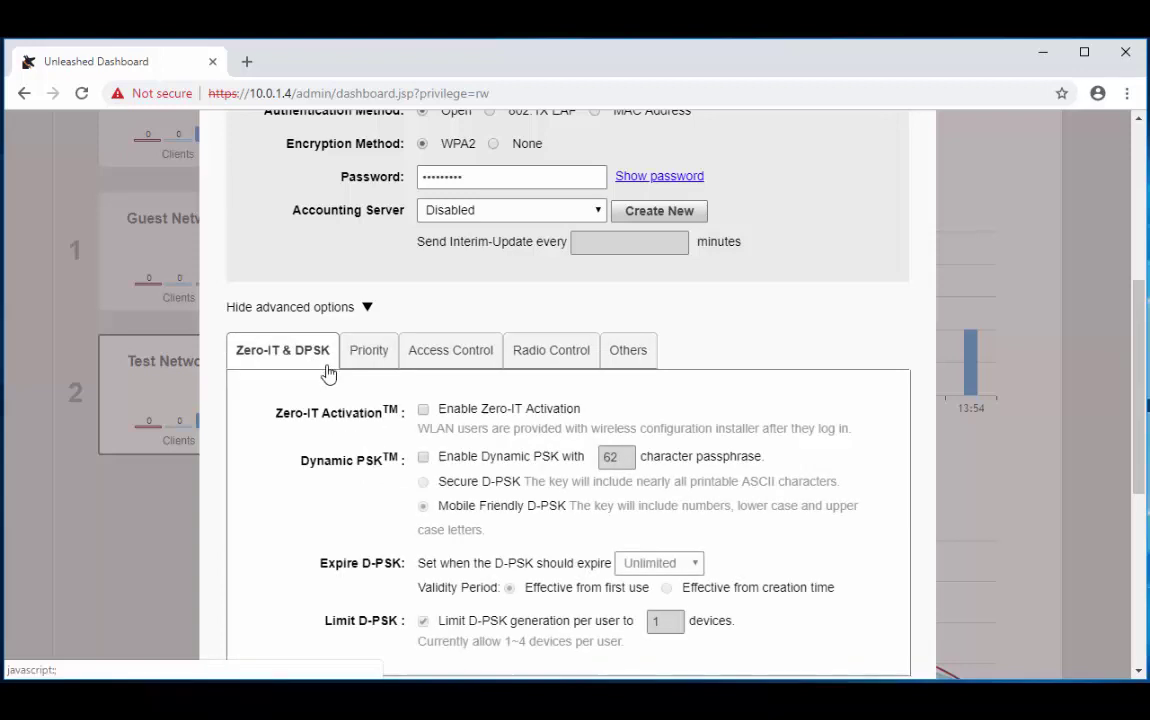
click(423, 410)
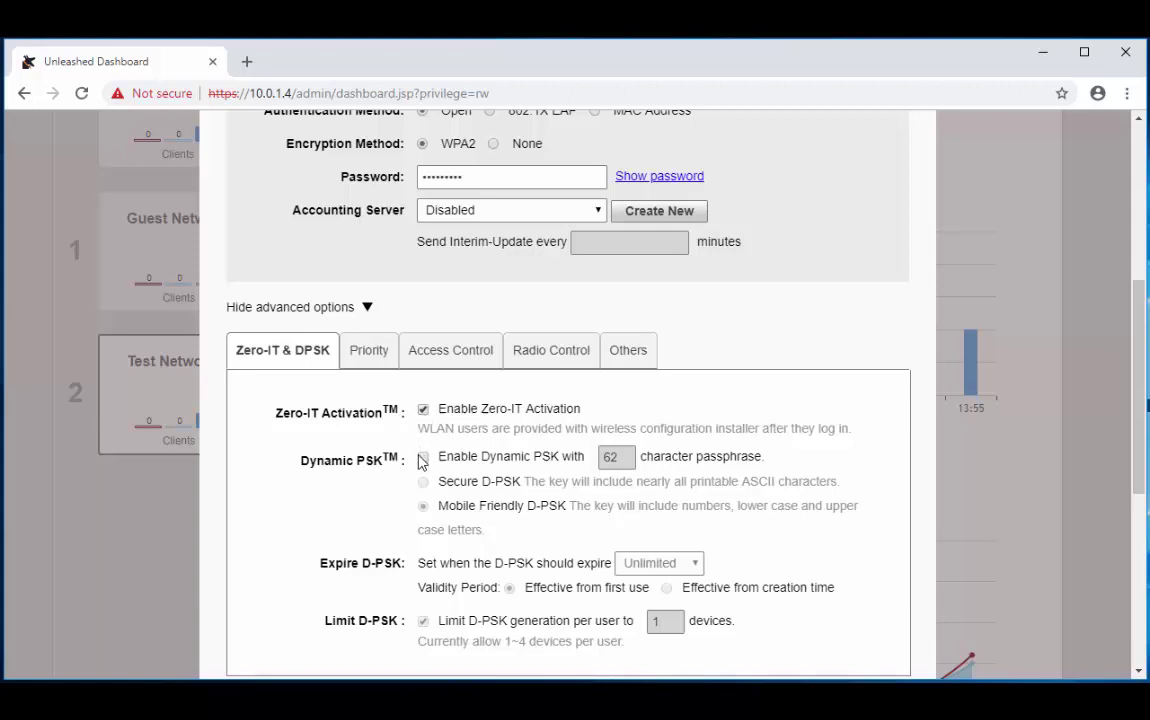
- Enable Dynamic PSK for Test Network
click(424, 458)
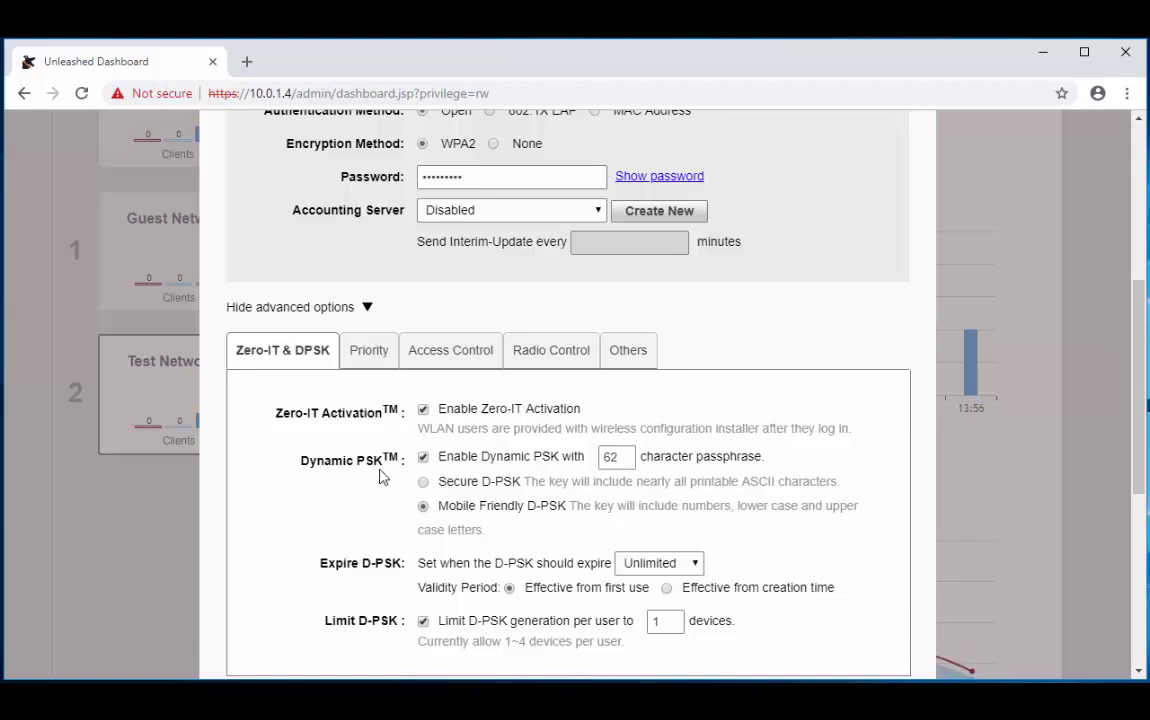
- Make D-PSKs expire after One day from creation time and save Test Network
scroll(380, 477, down, 2)
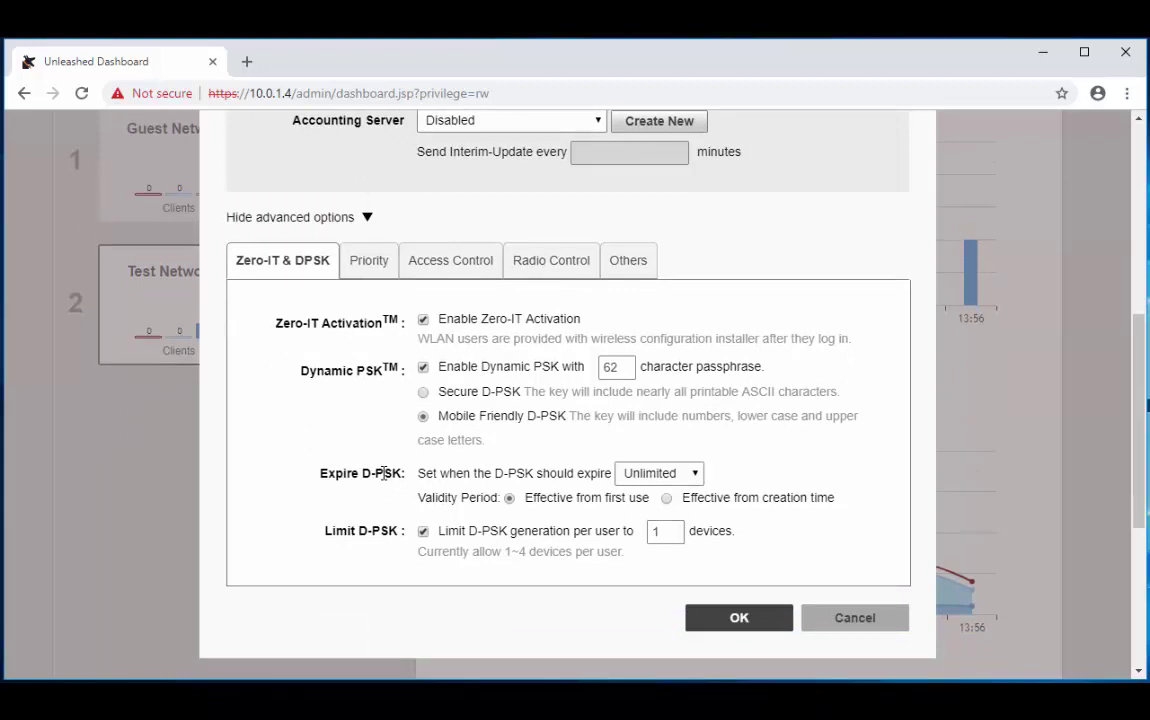
click(688, 478)
click(670, 510)
click(667, 499)
click(738, 620)
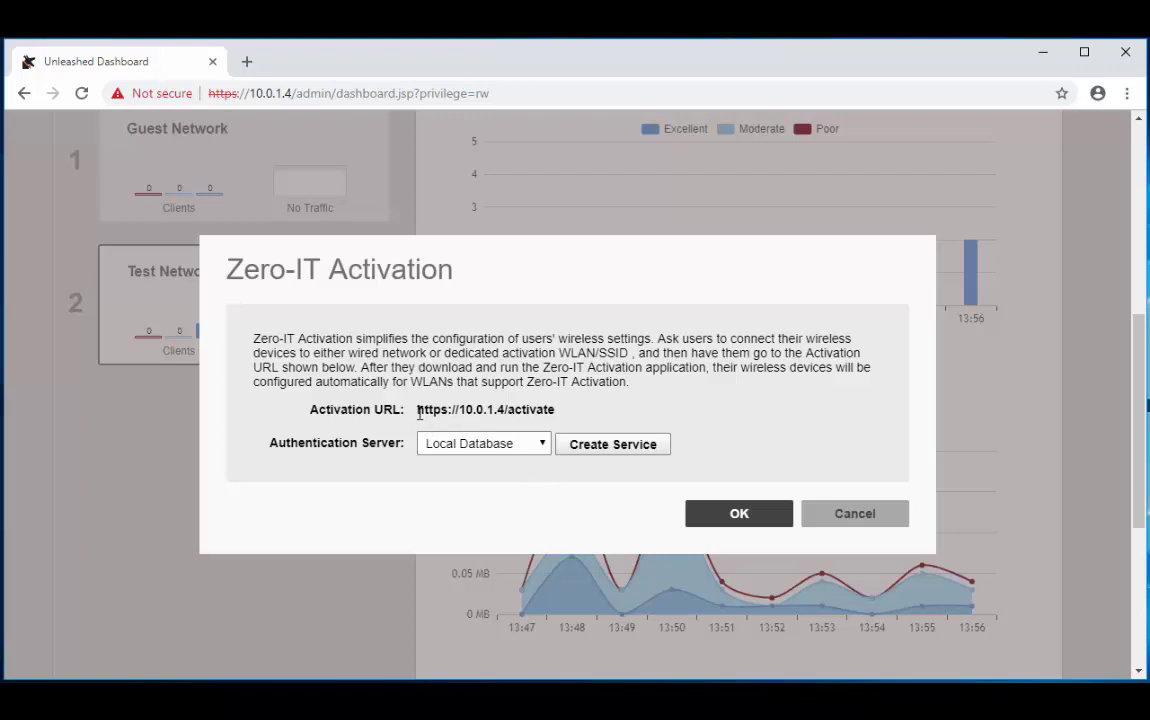
drag(422, 408, 557, 413)
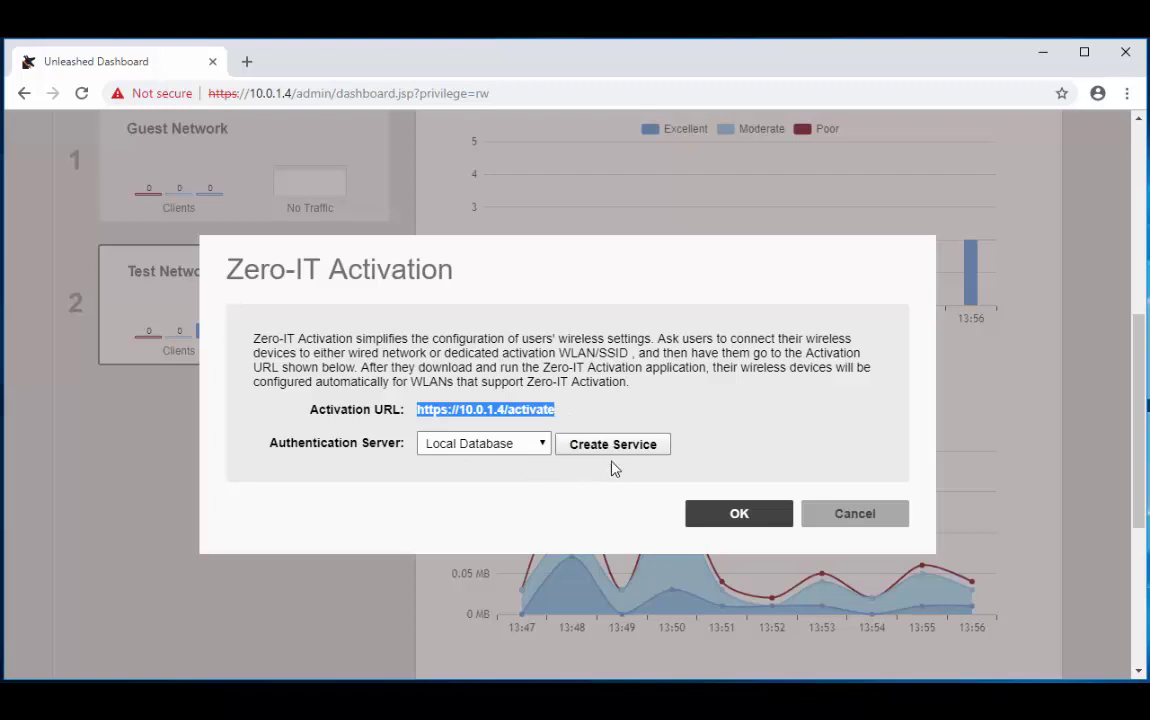
click(729, 515)
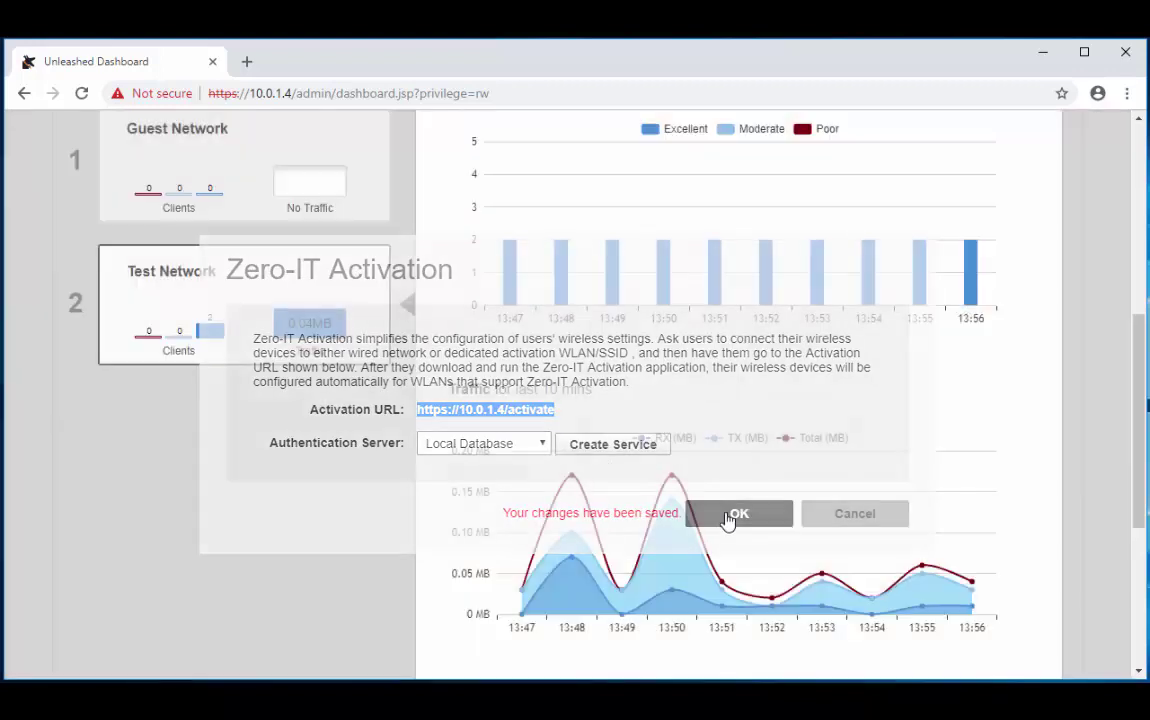
- Collapse WiFi Networks and open the Roles list under Admin & Services
scroll(360, 431, up, 2)
scroll(360, 431, up, 2)
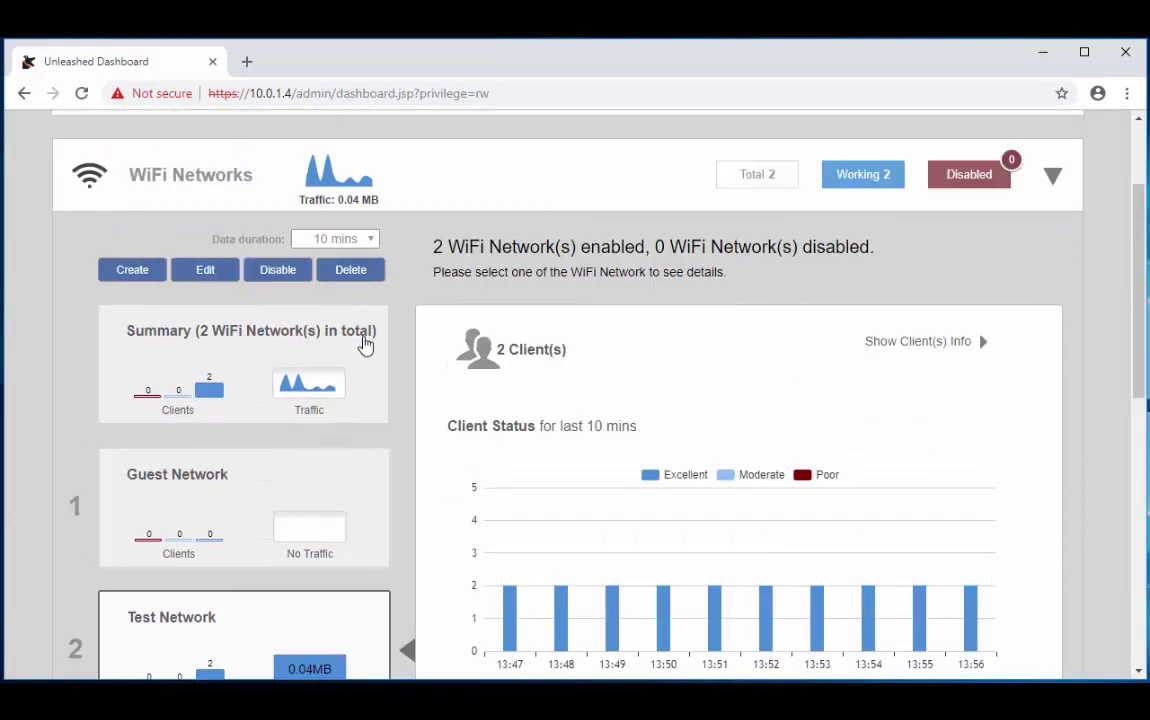
click(213, 172)
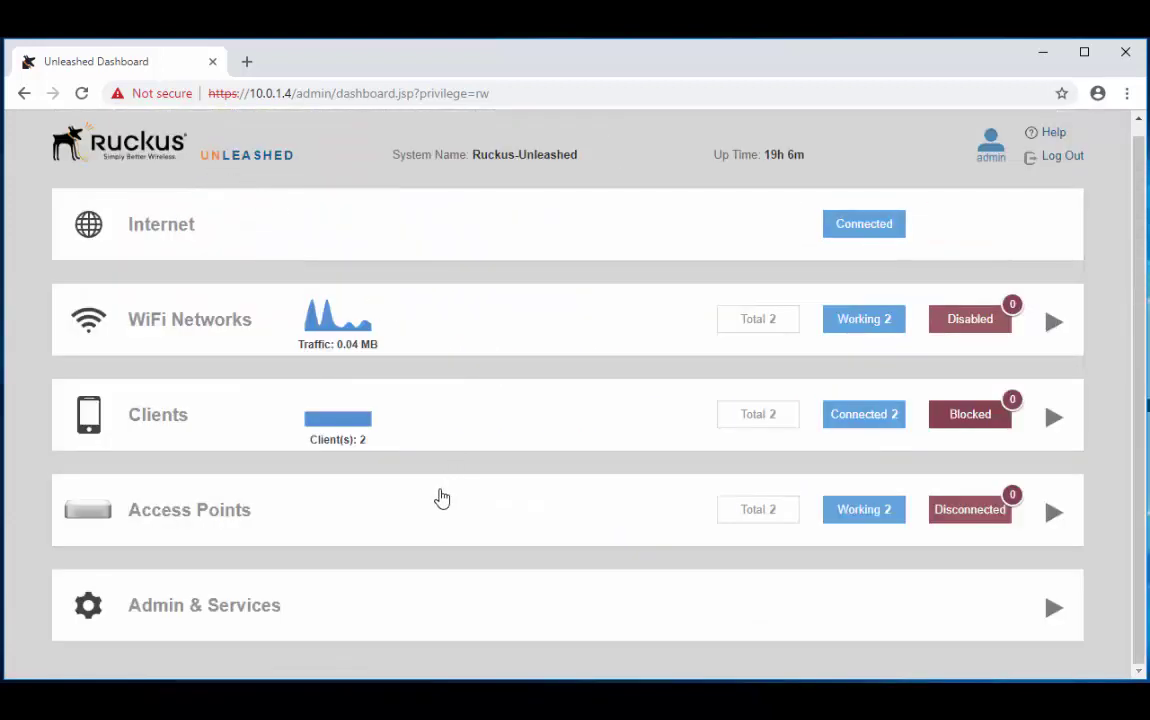
click(257, 612)
scroll(441, 465, down, 3)
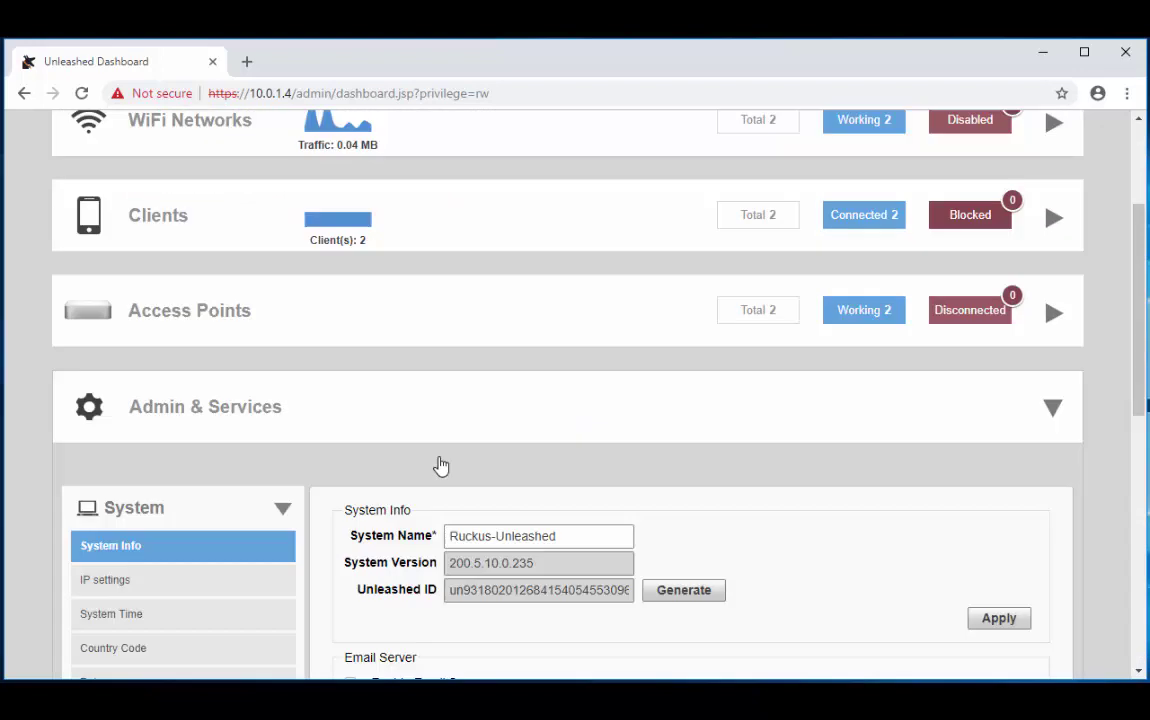
click(108, 484)
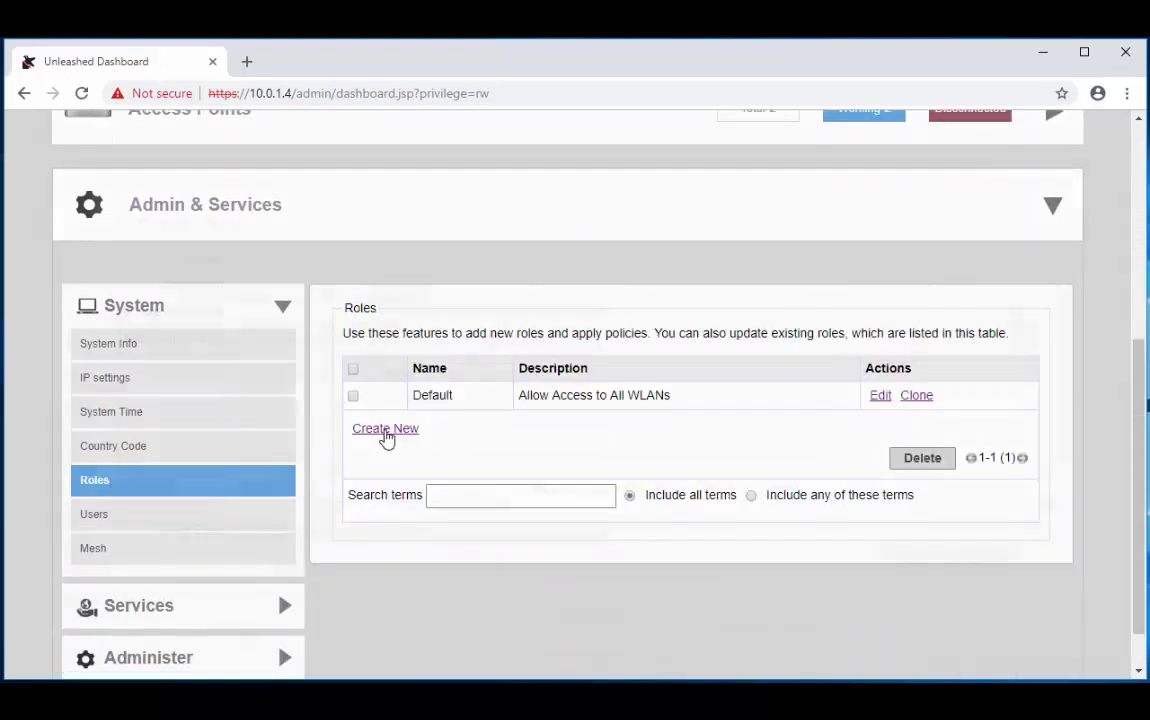
- Create the Internal Network role with access to Test Network
click(385, 430)
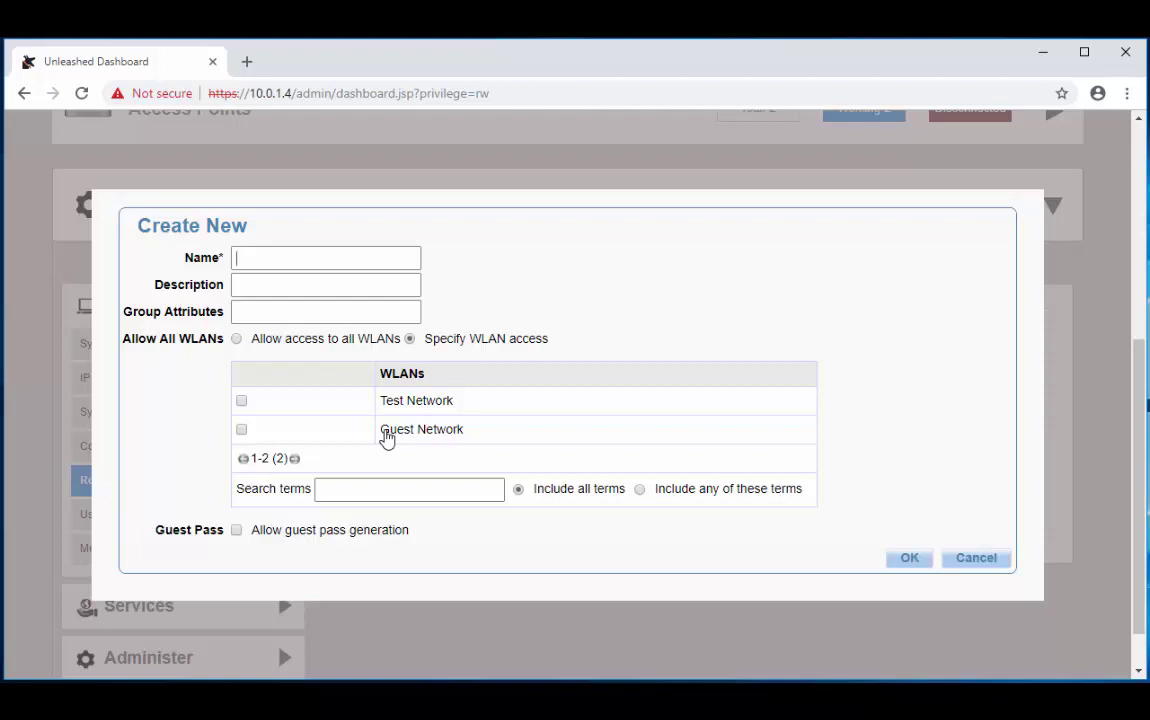
text(Internal Network)
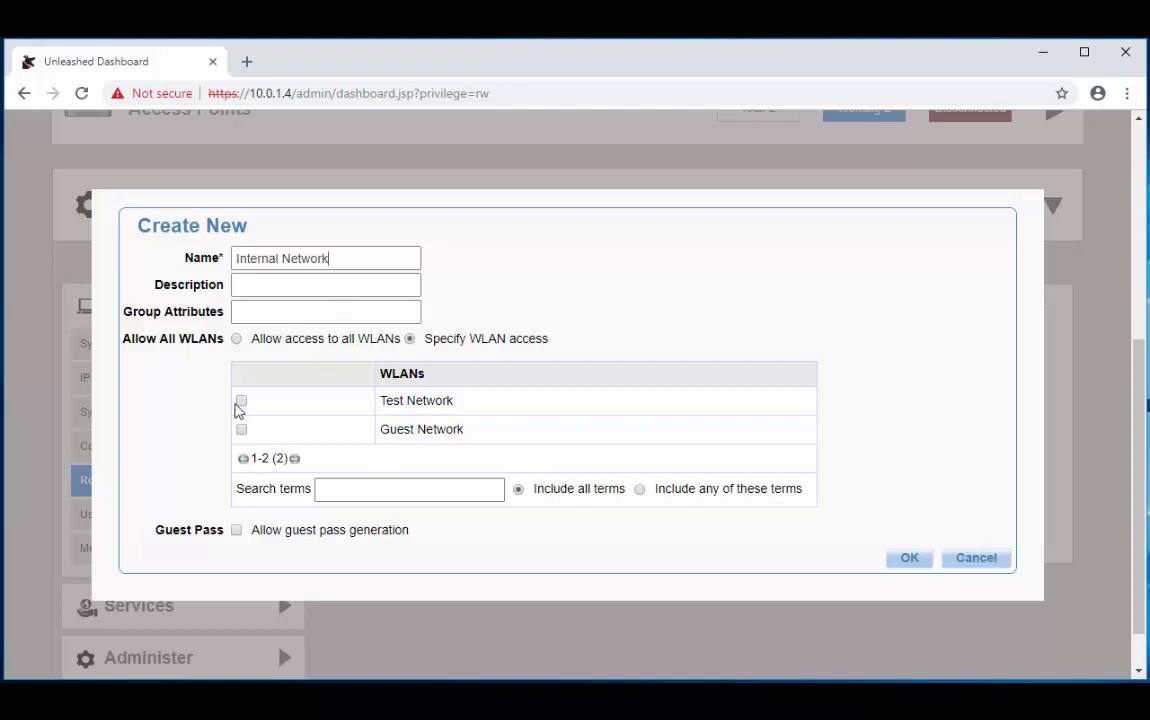
click(242, 402)
click(911, 560)
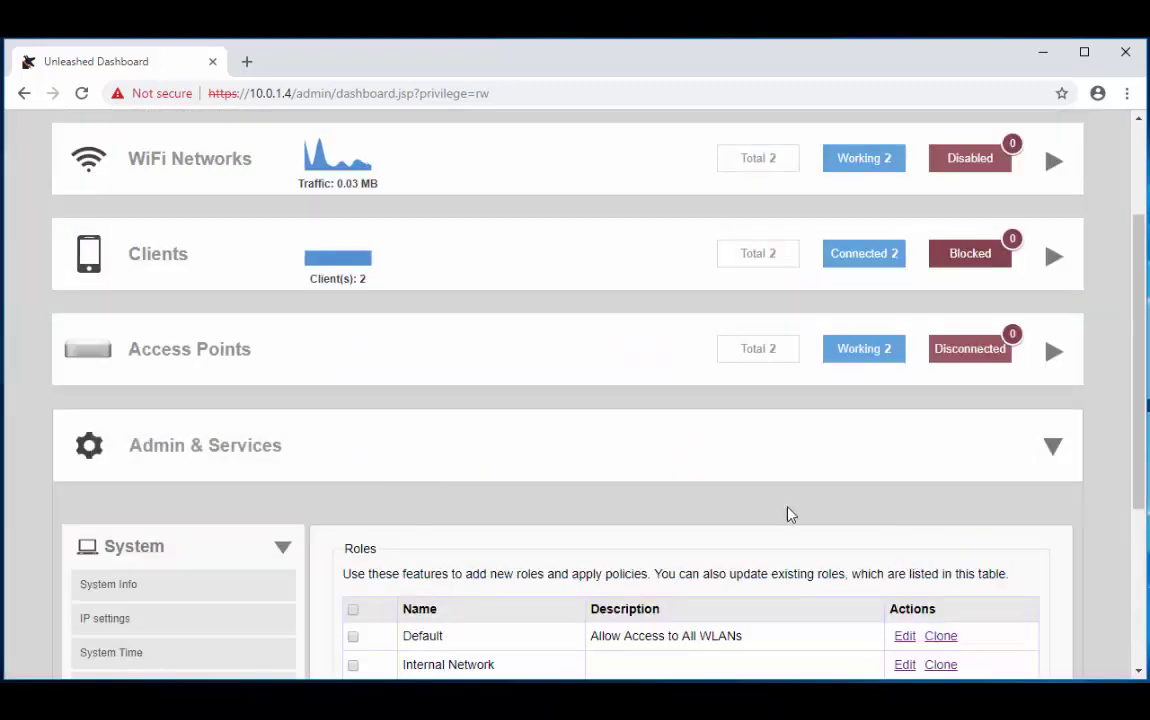
- Open the user accounts list under Admin & Services
scroll(739, 506, down, 1)
scroll(700, 510, down, 1)
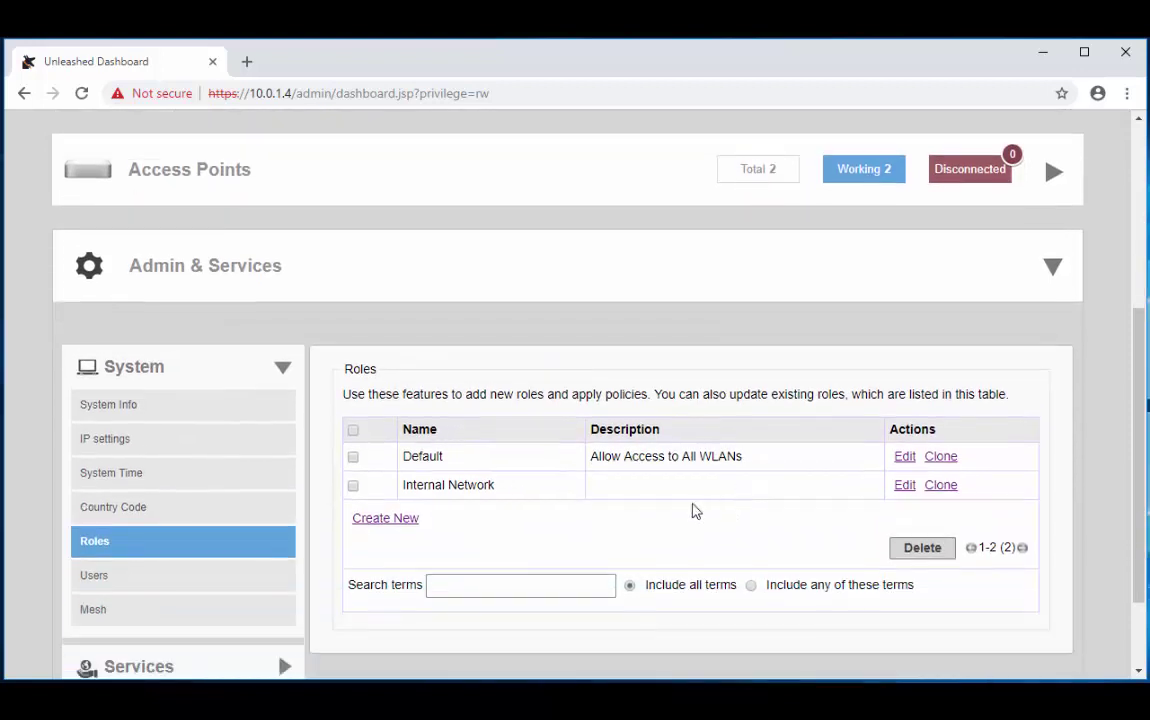
click(101, 576)
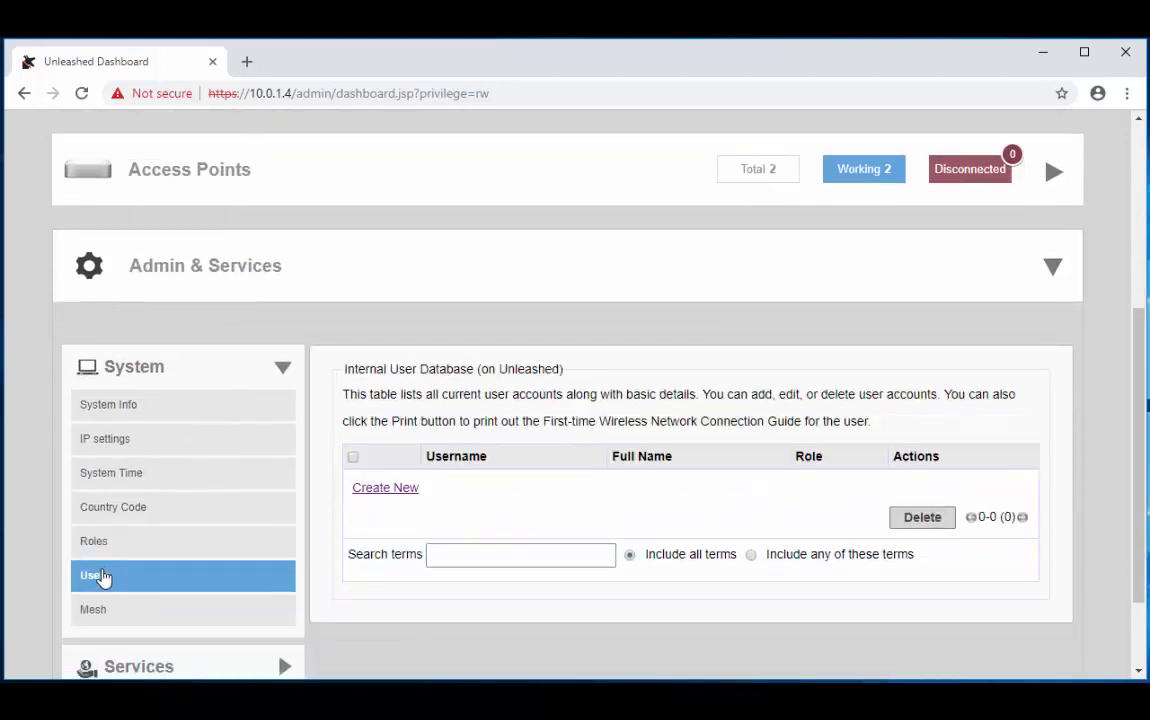
- Create a user with a username and password, assigned the Internal Network role
click(405, 490)
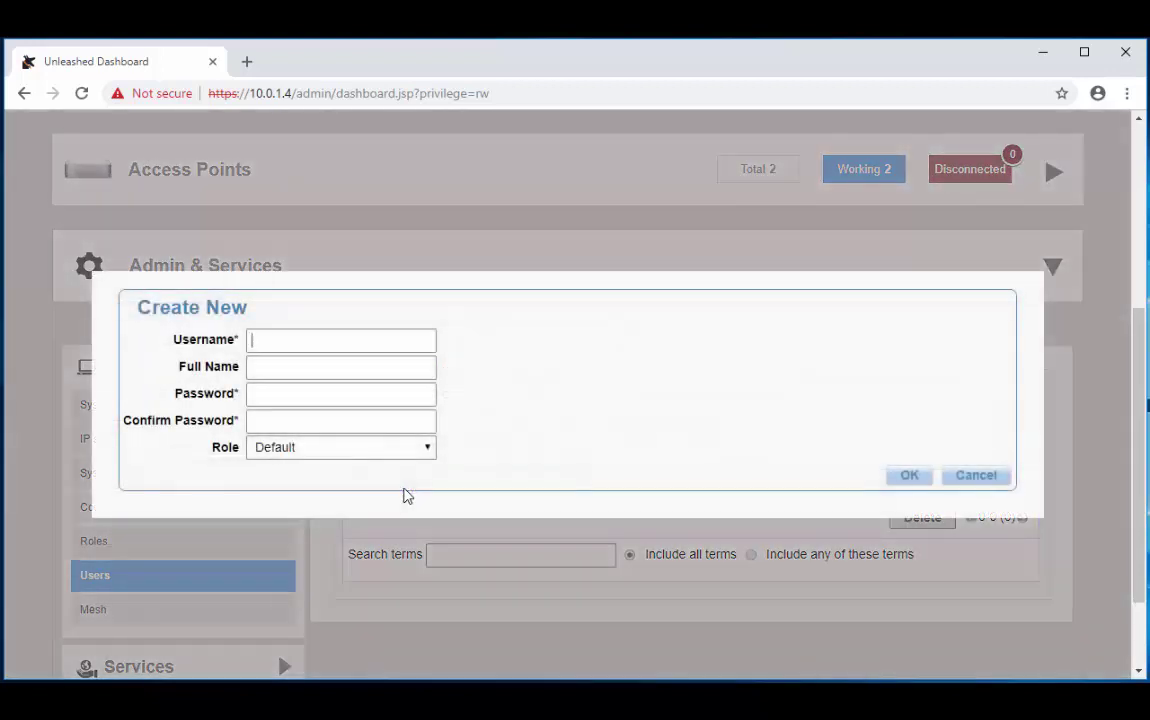
text(Brian2018)
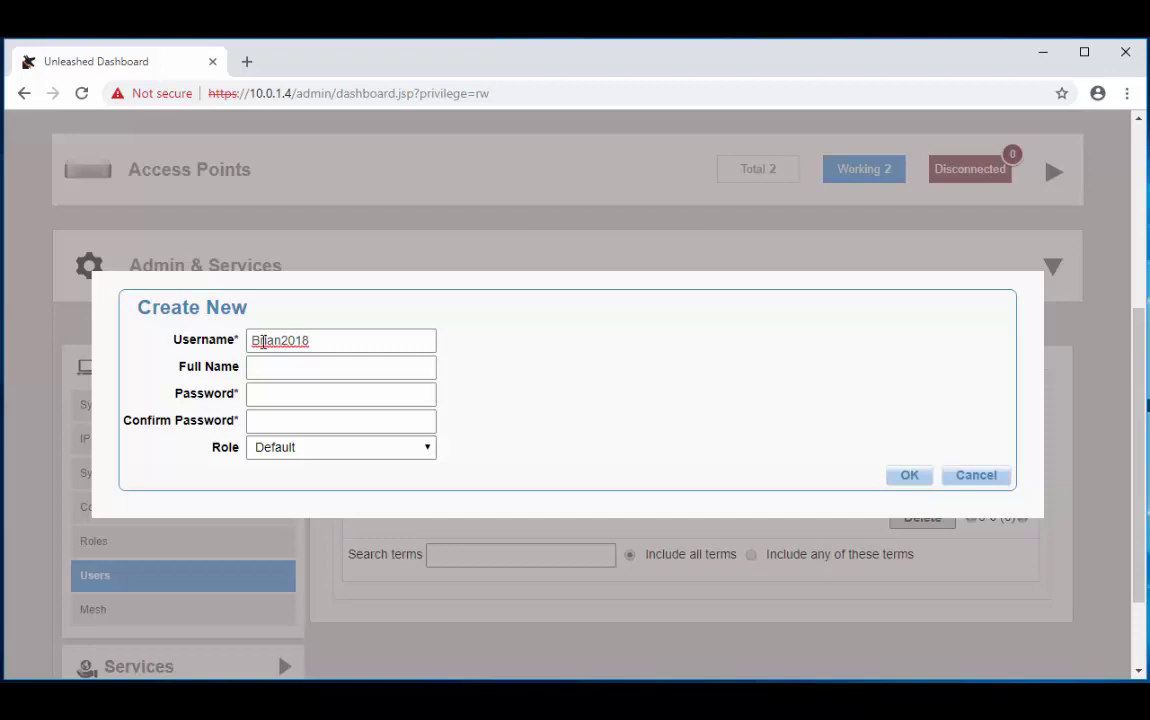
click(298, 403)
text(123456789)
key(Tab)
text(123456789)
click(305, 447)
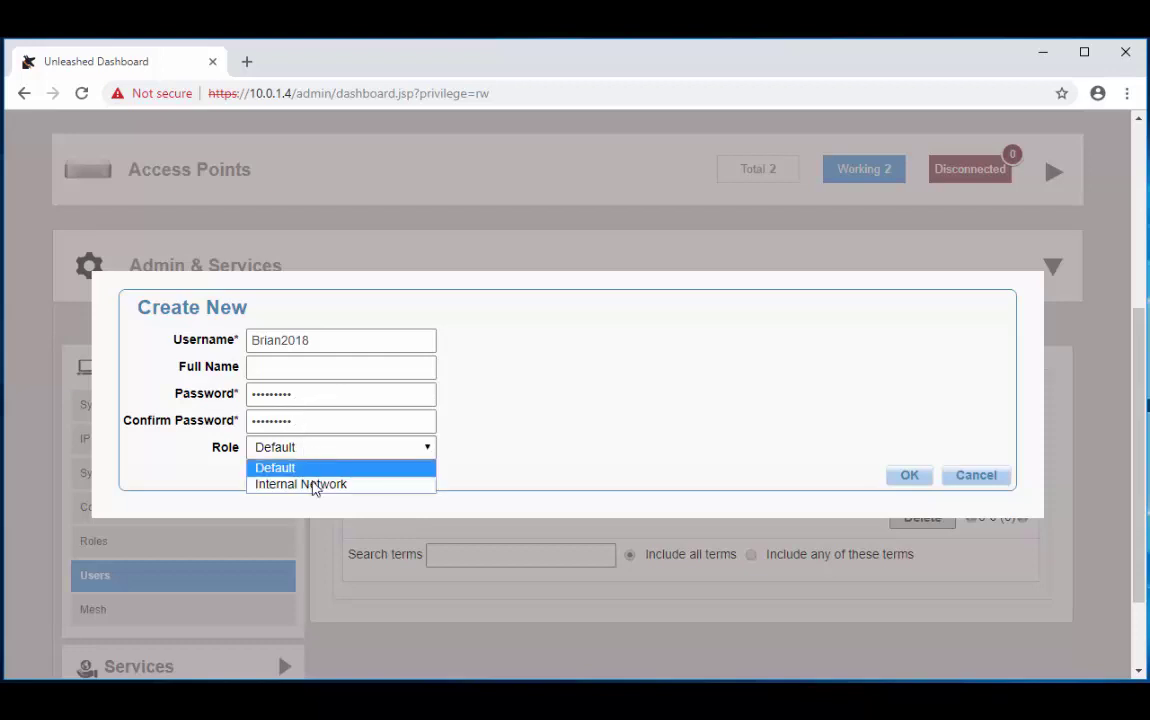
click(314, 486)
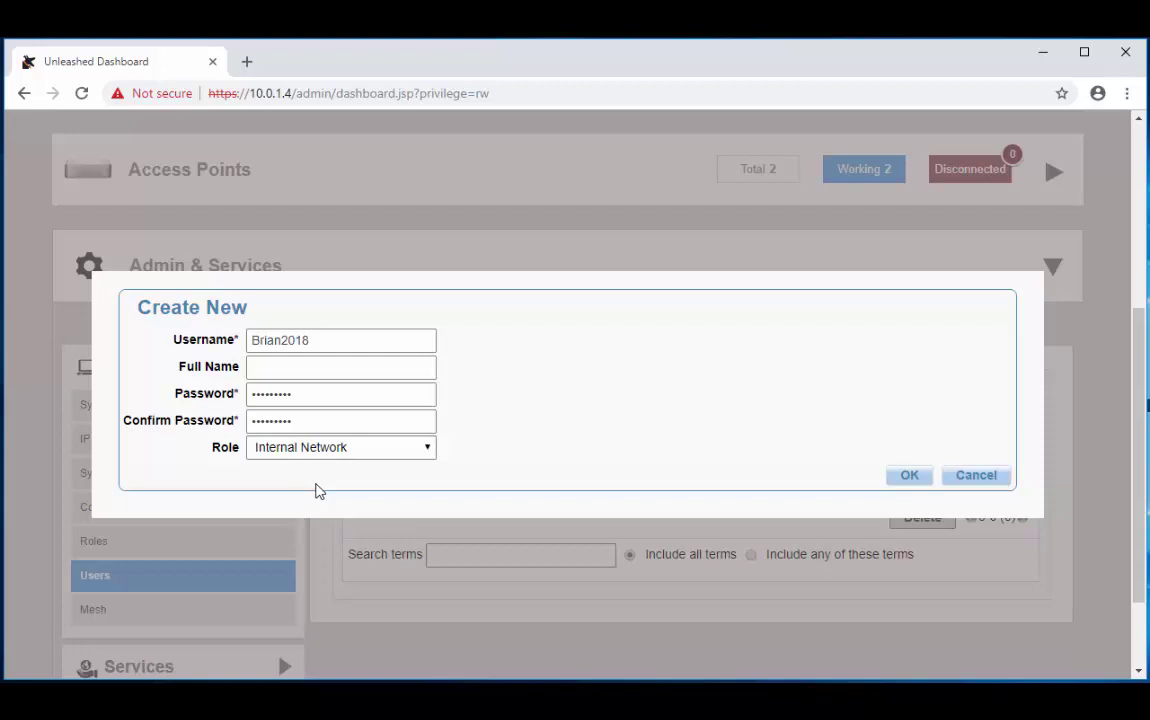
click(910, 476)
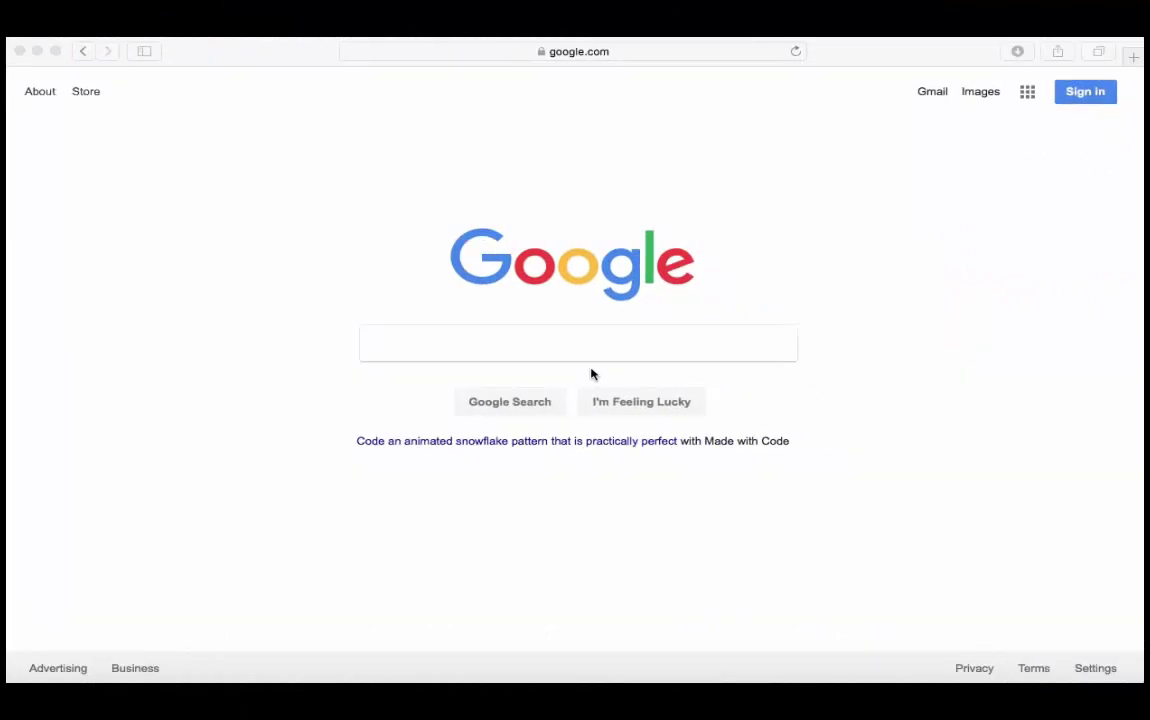
click(624, 51)
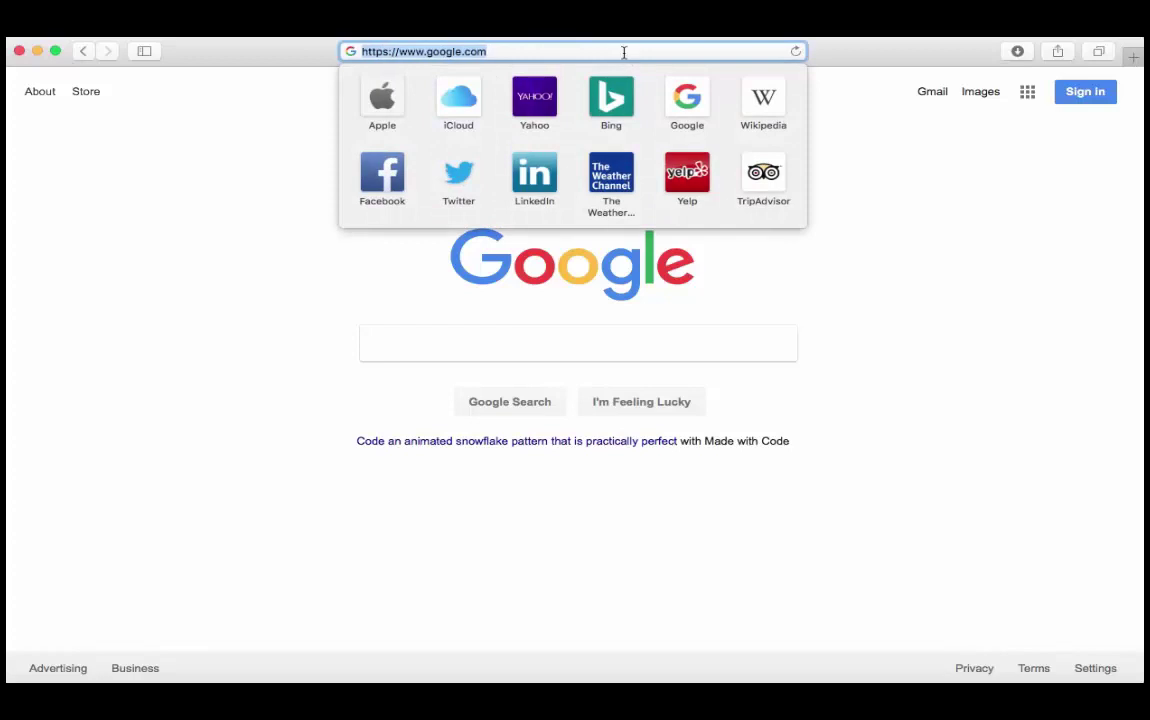
text(https:)
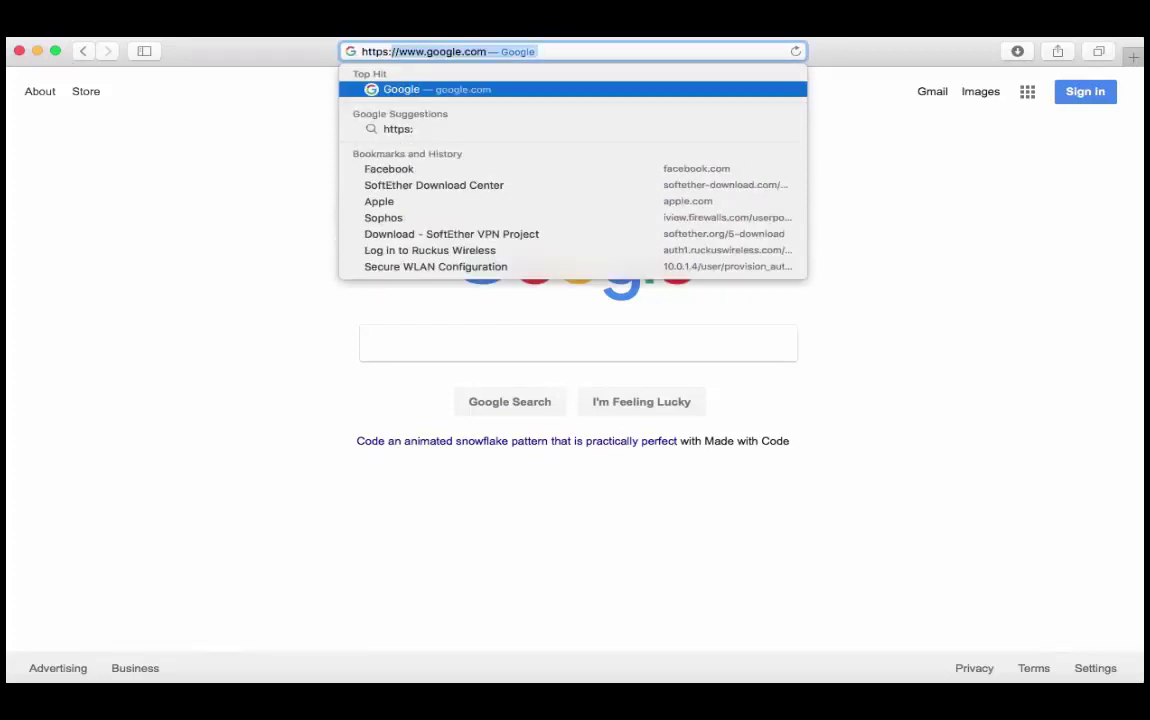
text(//)
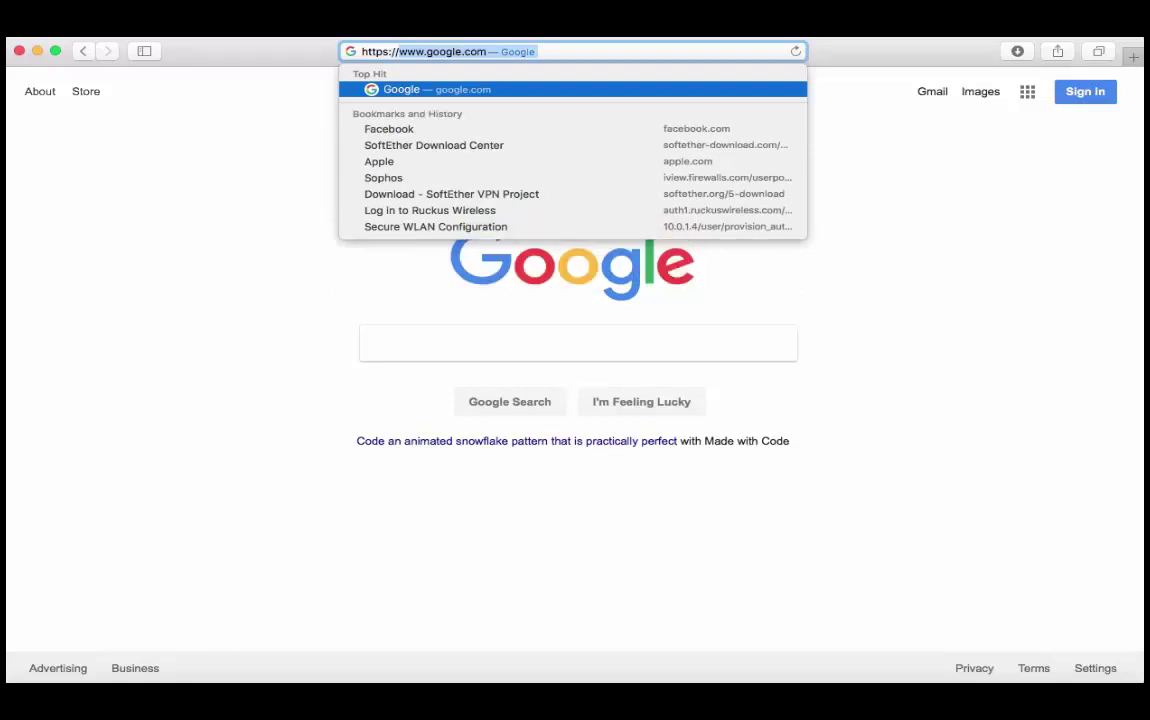
text(10.0.)
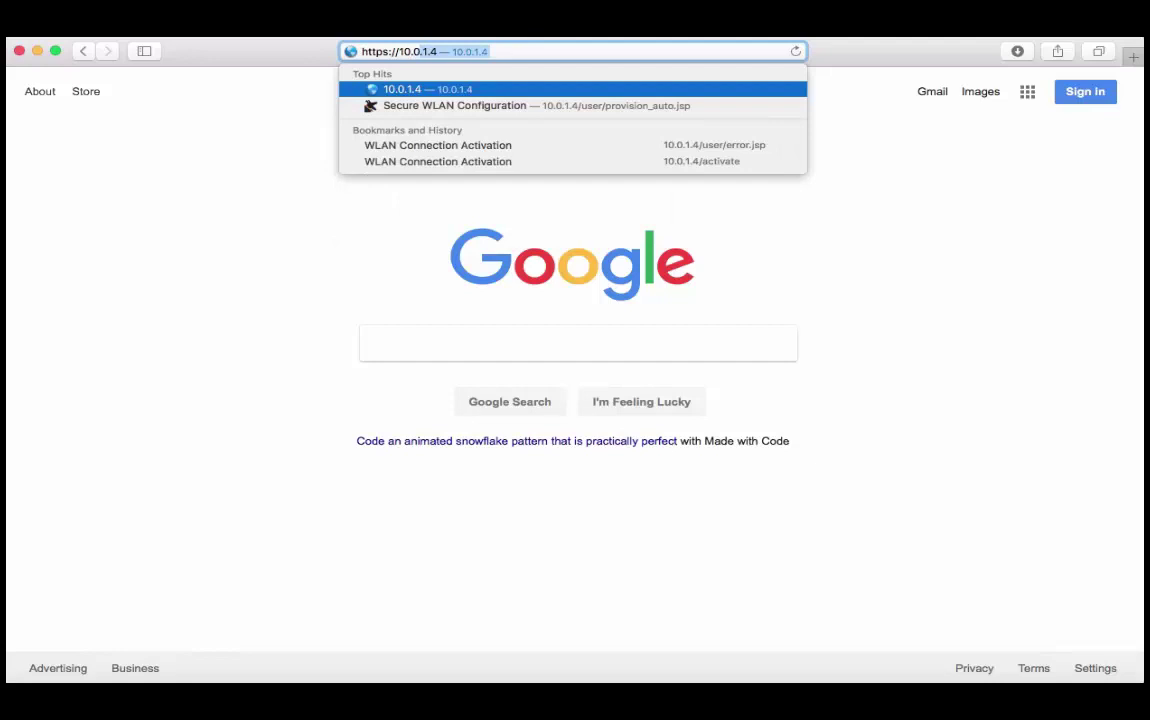
text(1.4)
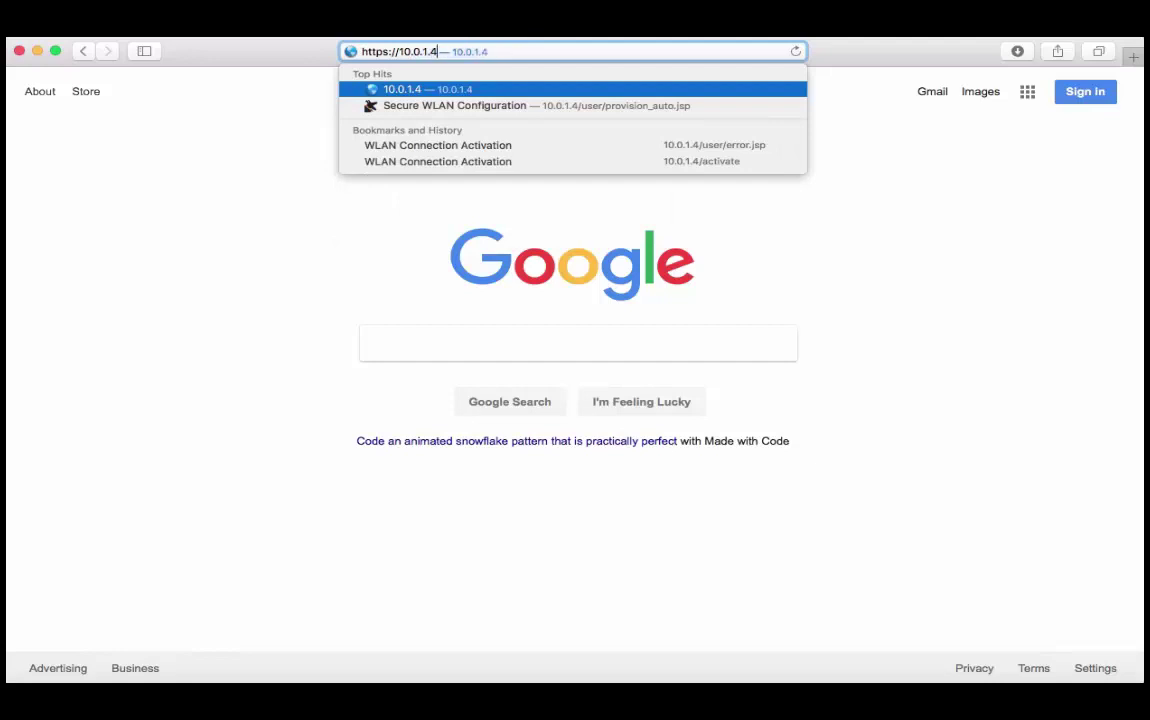
text(/activate)
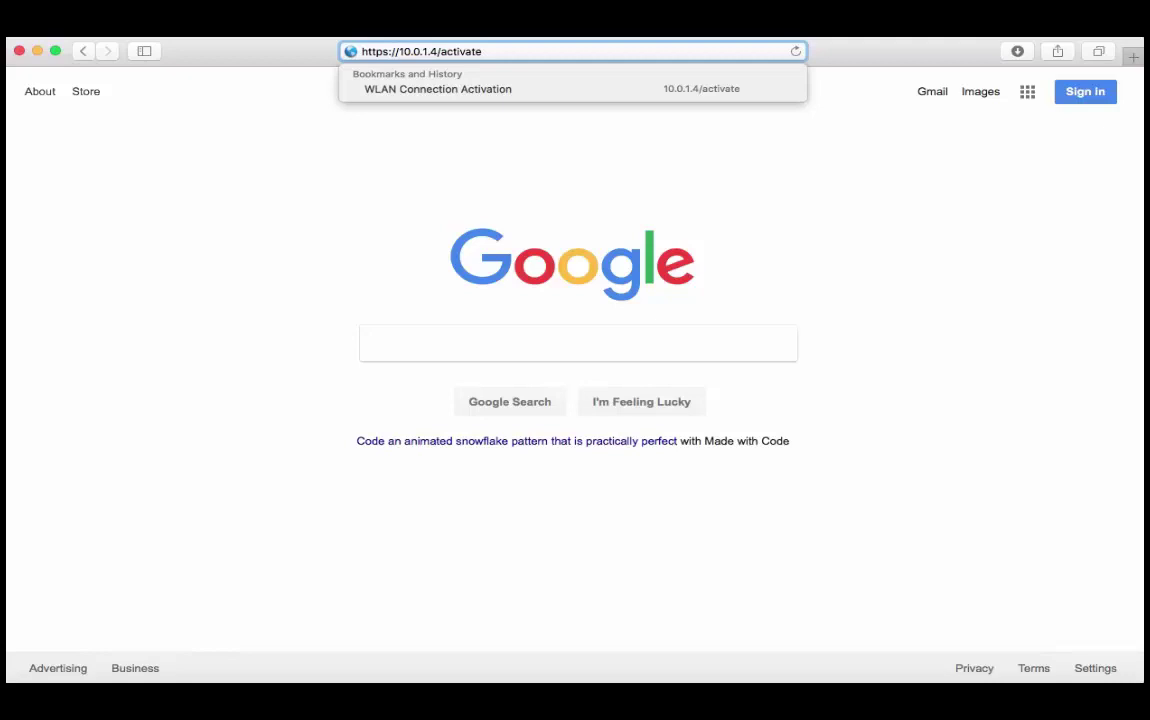
key(Return)
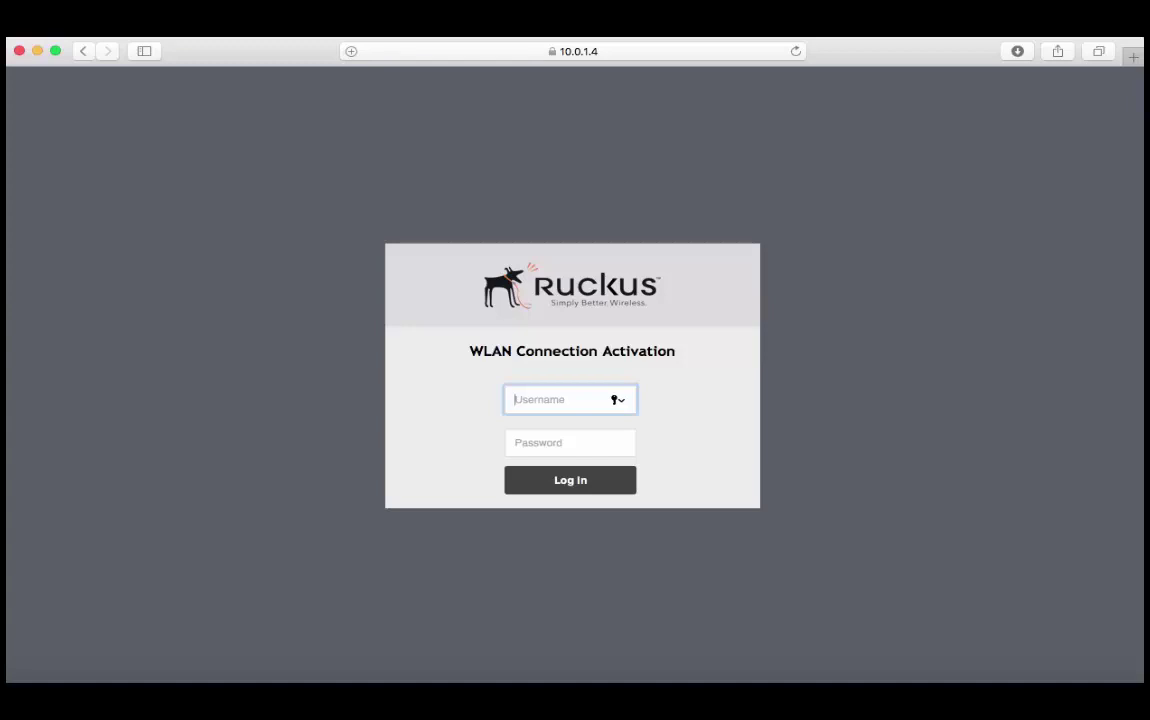
- Log in to the activation page with the new user's username and password
text(Brian2018)
click(561, 449)
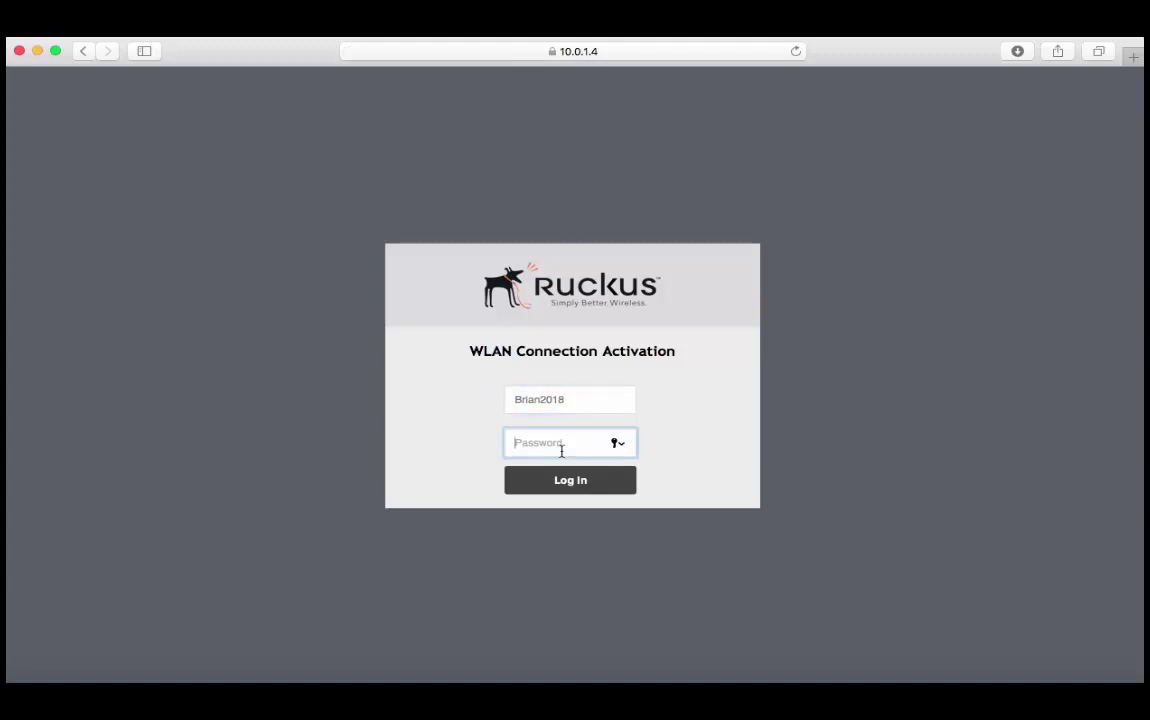
text(*********)
key(Return)
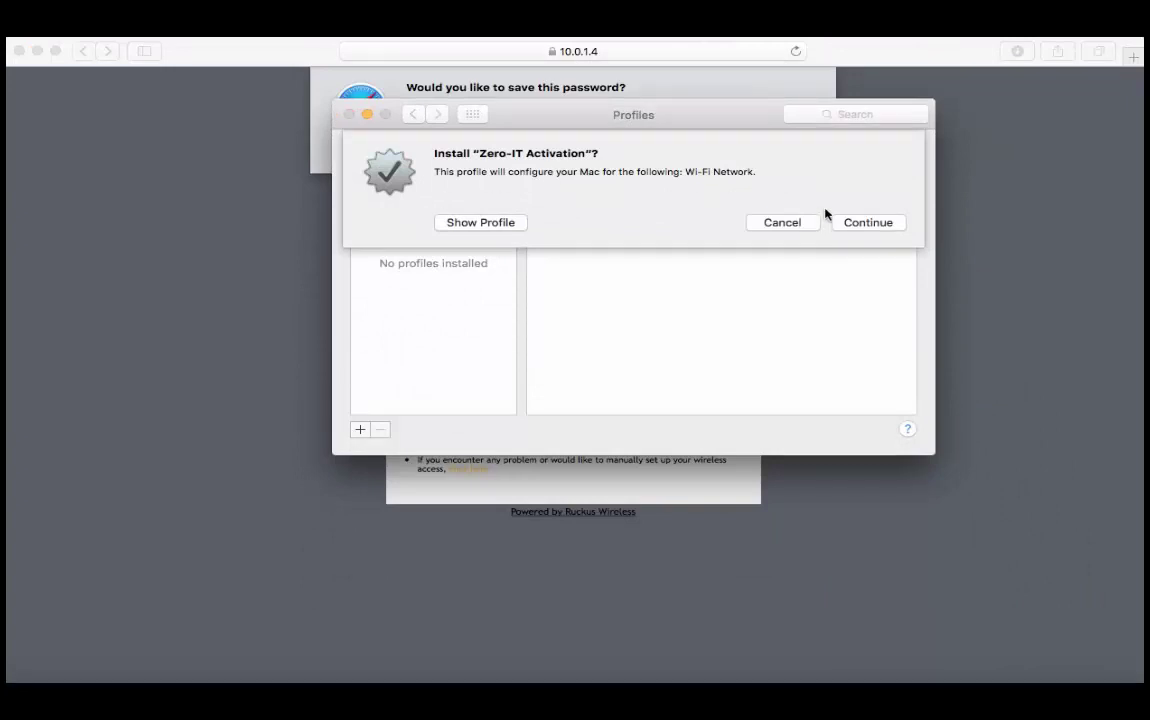
- Install the unsigned Zero-IT Activation profile despite warnings, then close the Profiles window
click(852, 225)
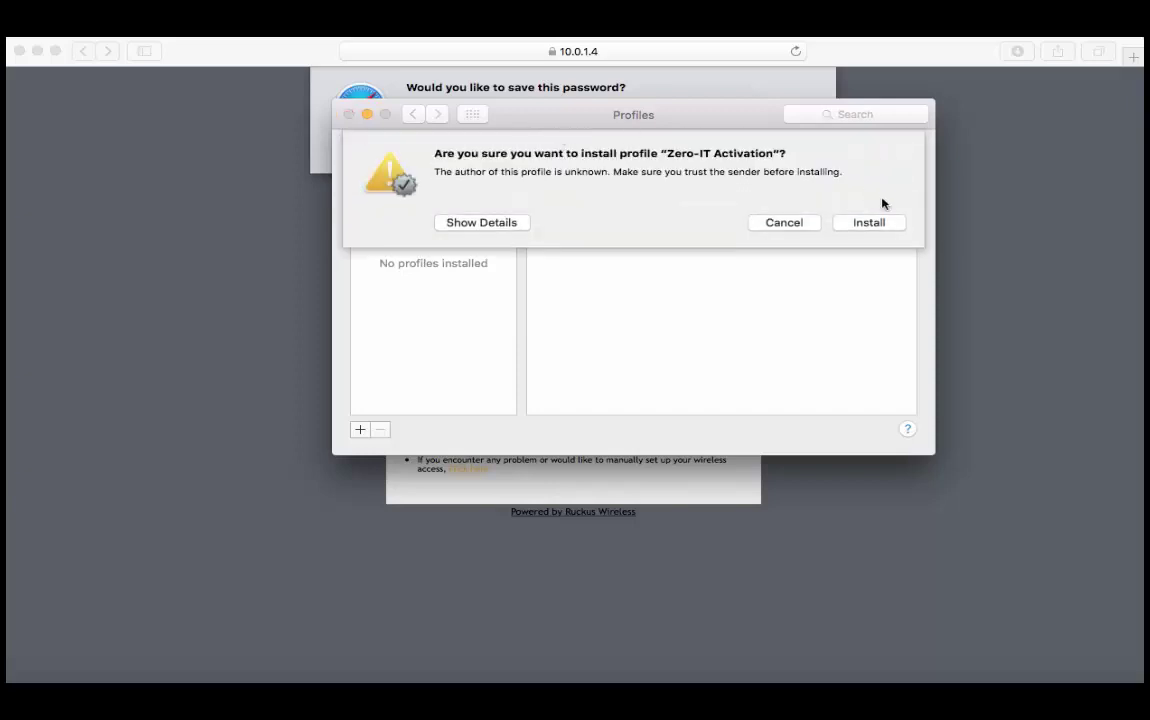
click(869, 224)
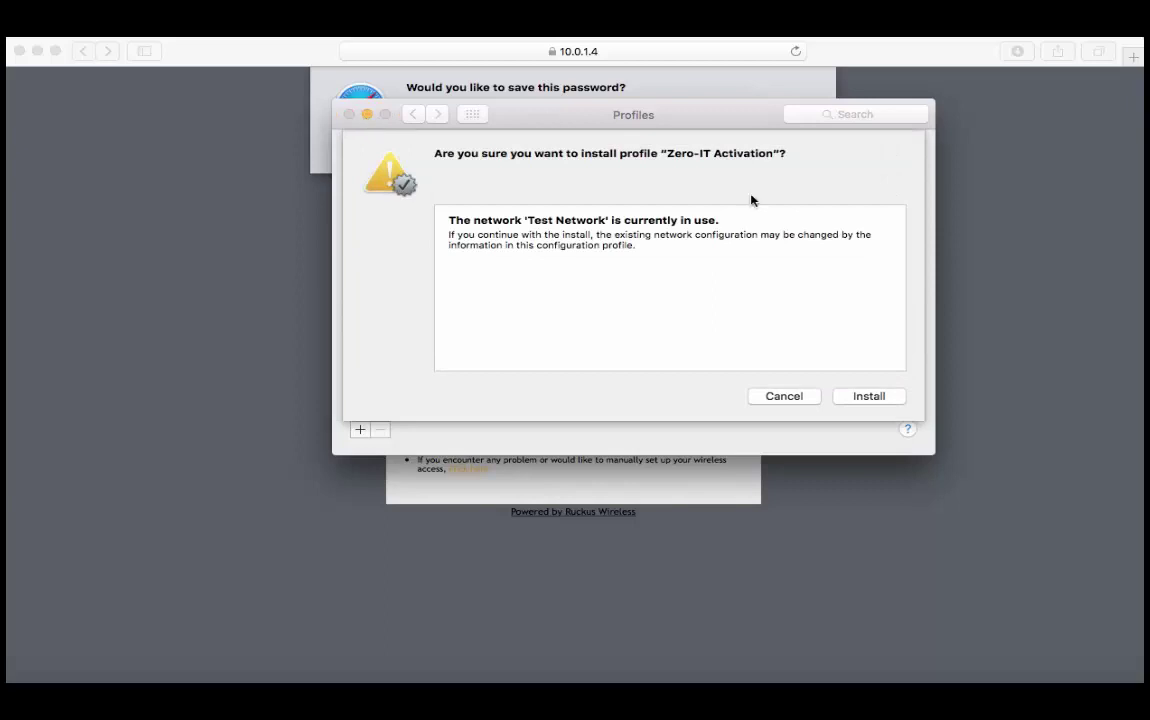
click(884, 399)
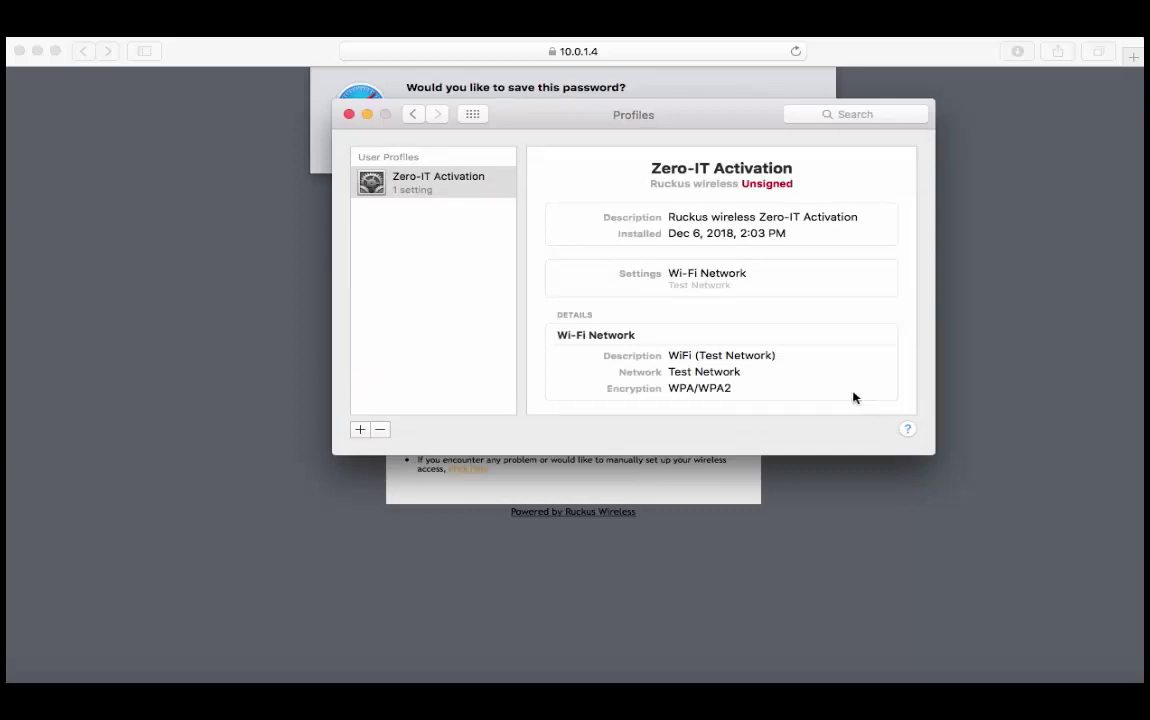
click(348, 114)
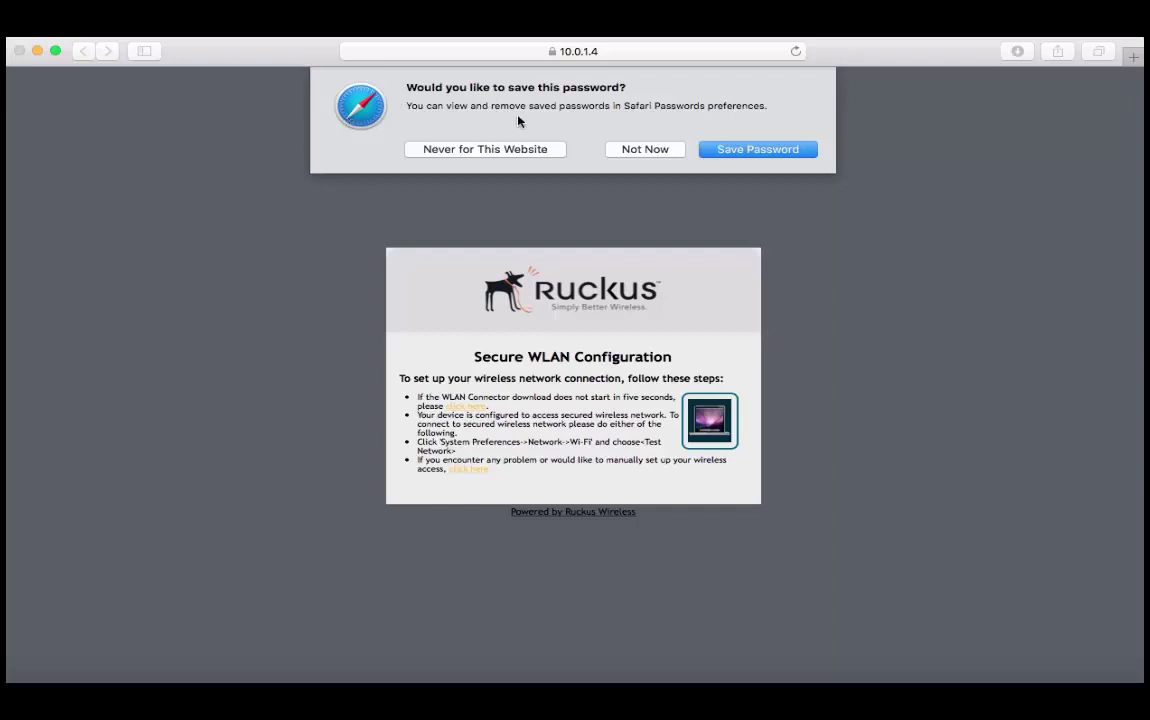
- Decline Safari's offer to save the activation password
click(650, 149)
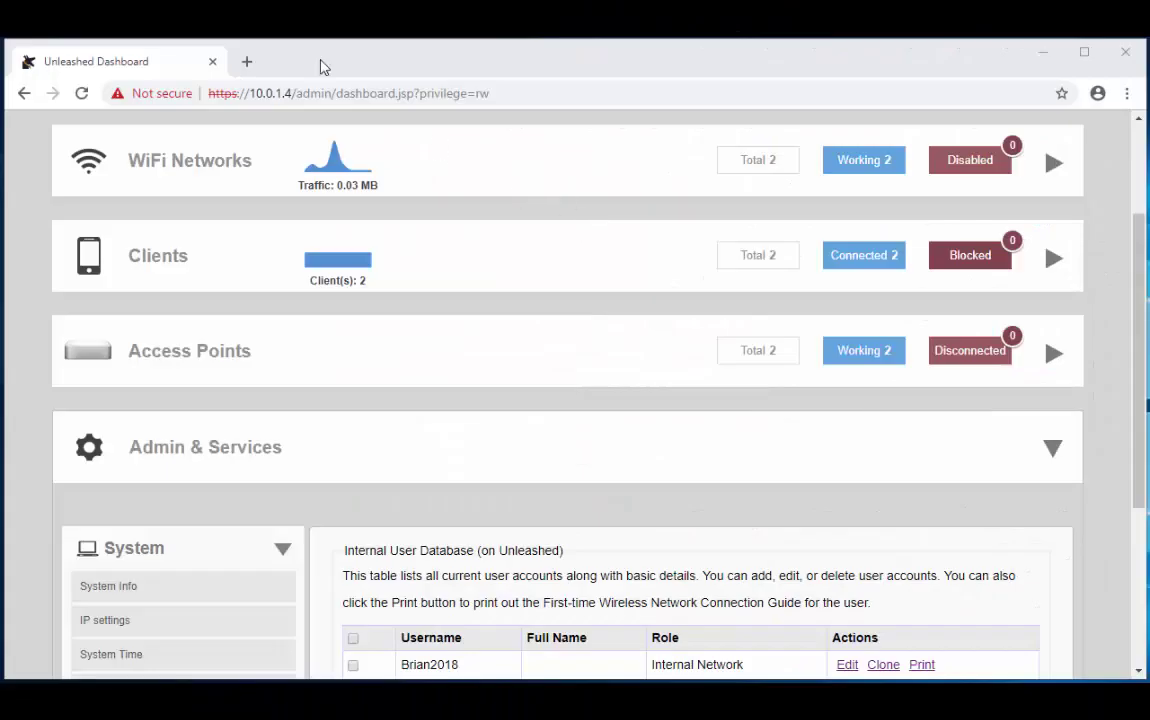
click(248, 61)
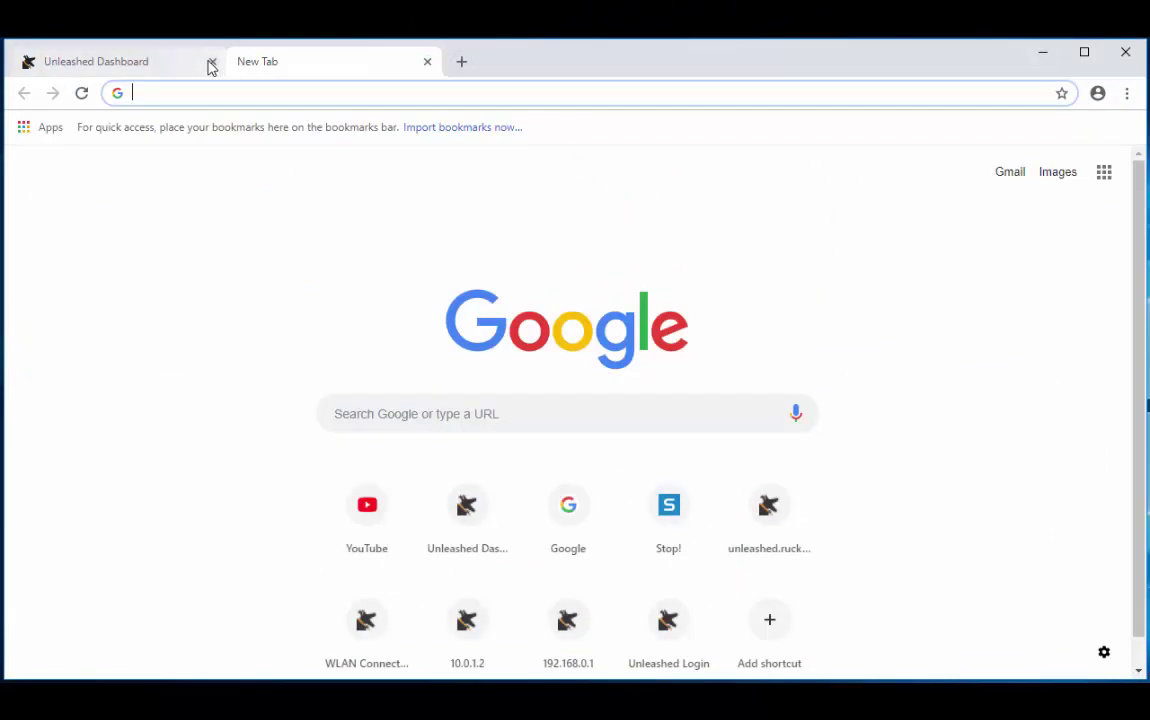
text(ht)
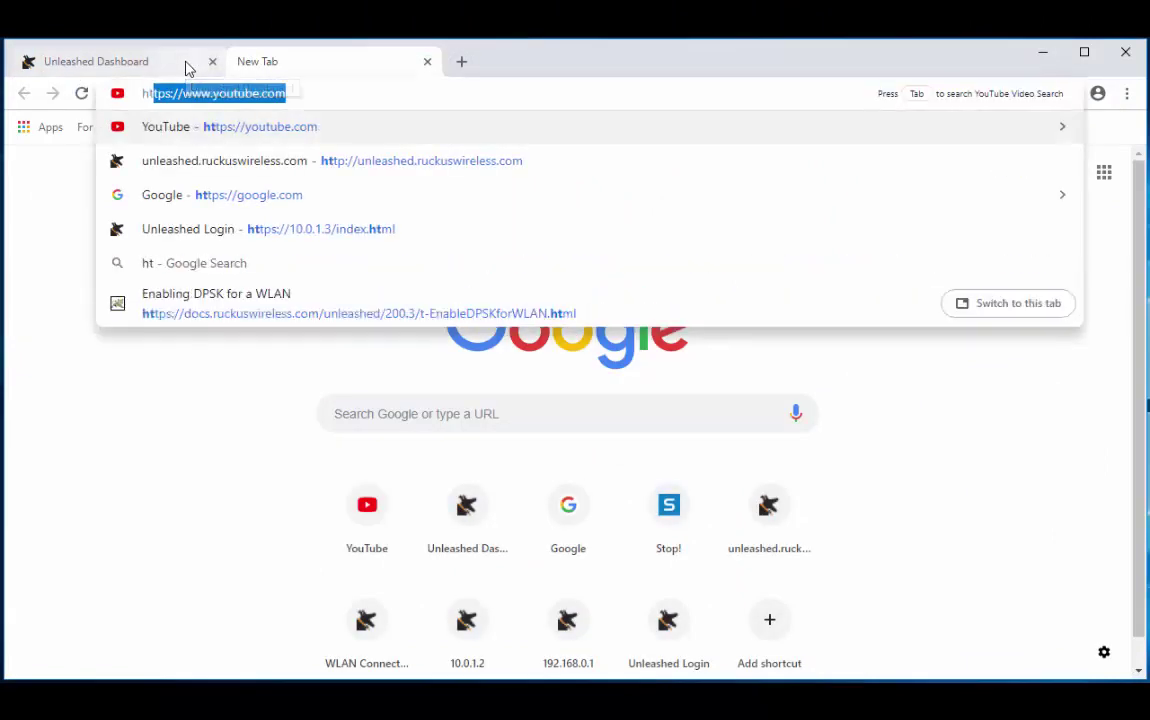
text(tps://)
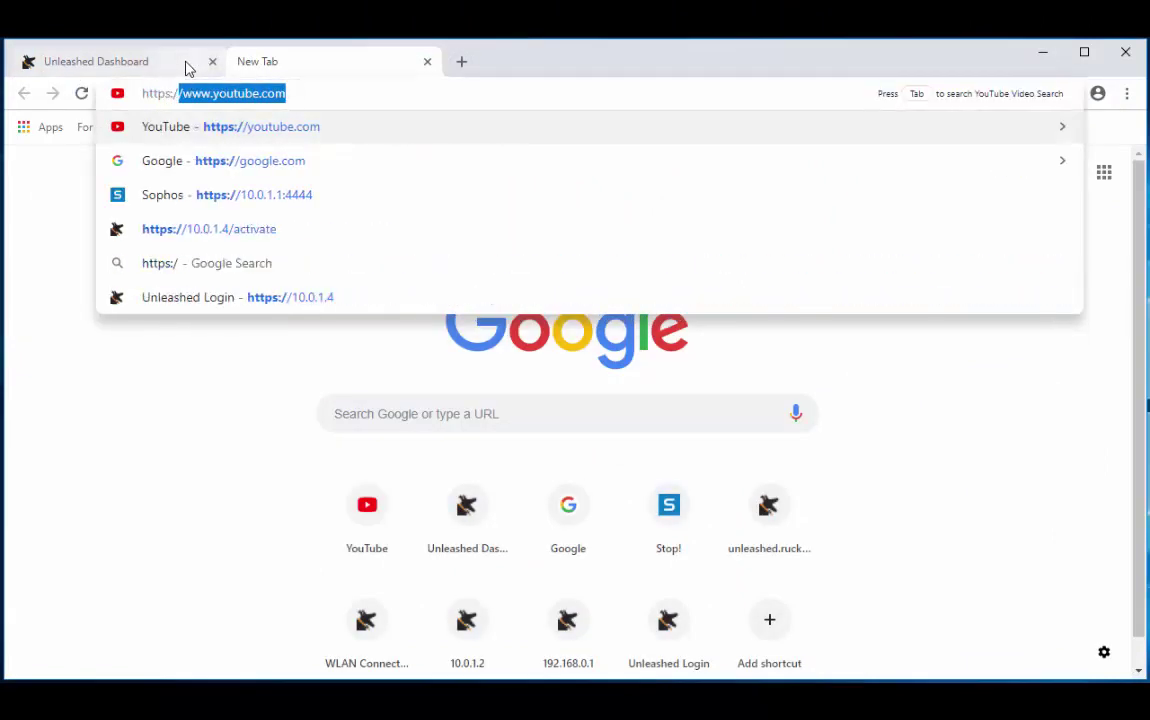
text(10)
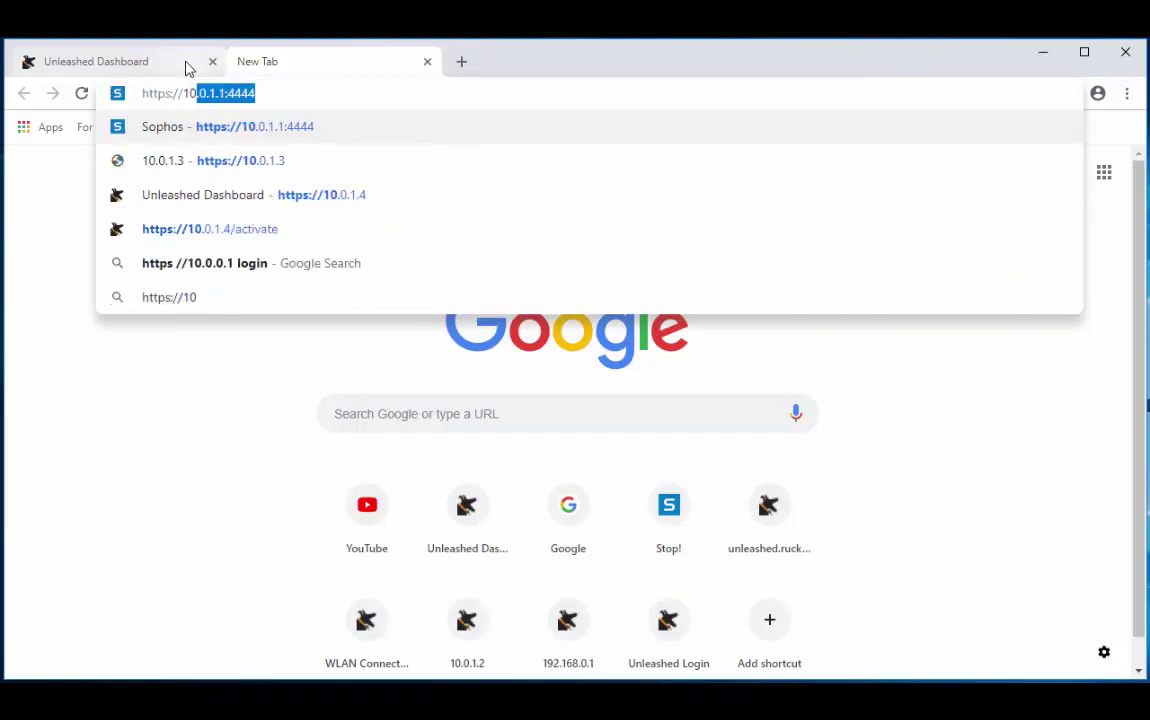
text(.0.1)
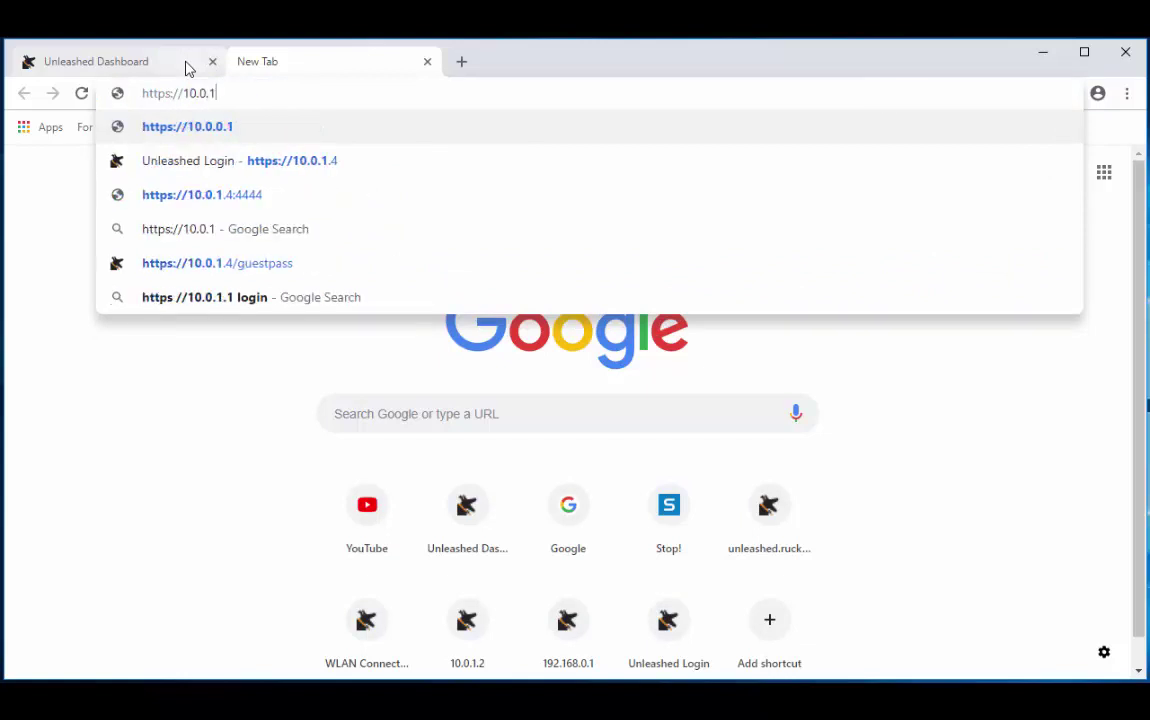
text(.4/)
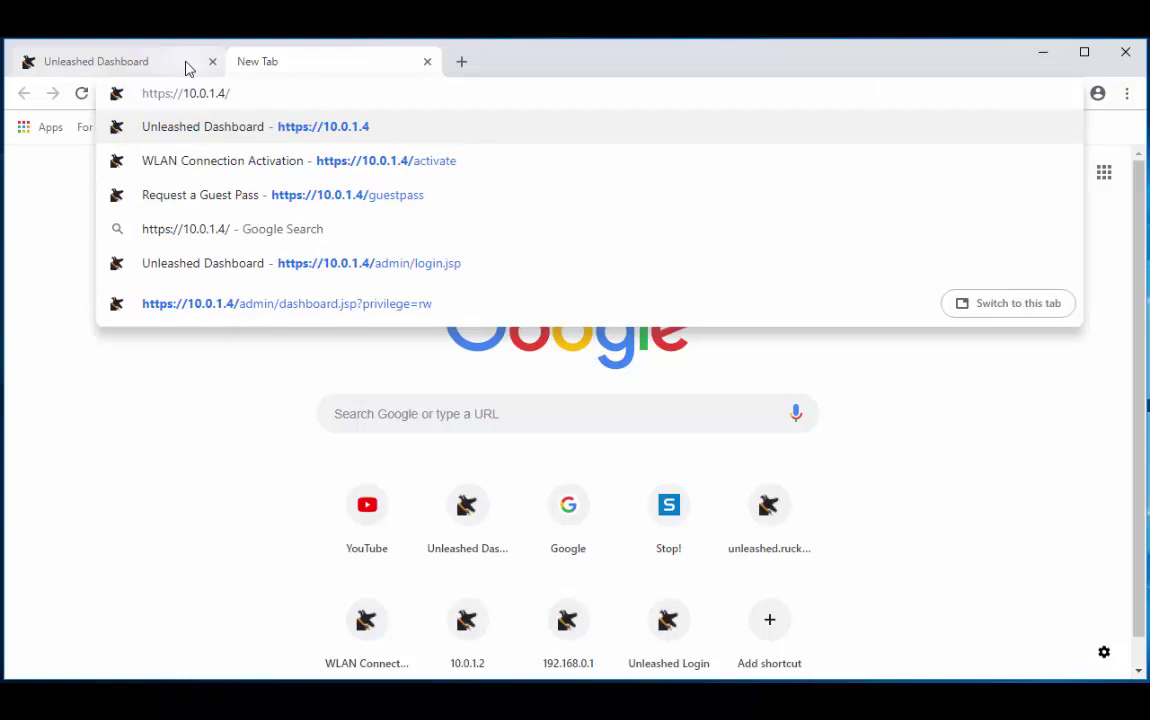
text(activate)
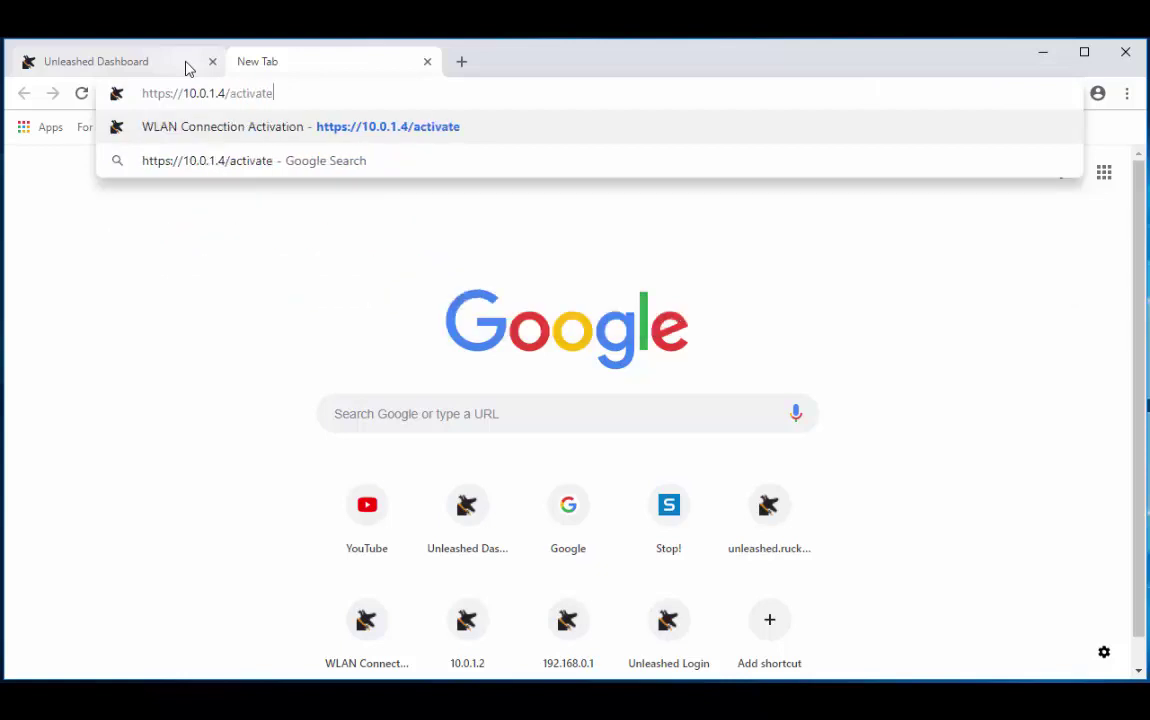
key(Return)
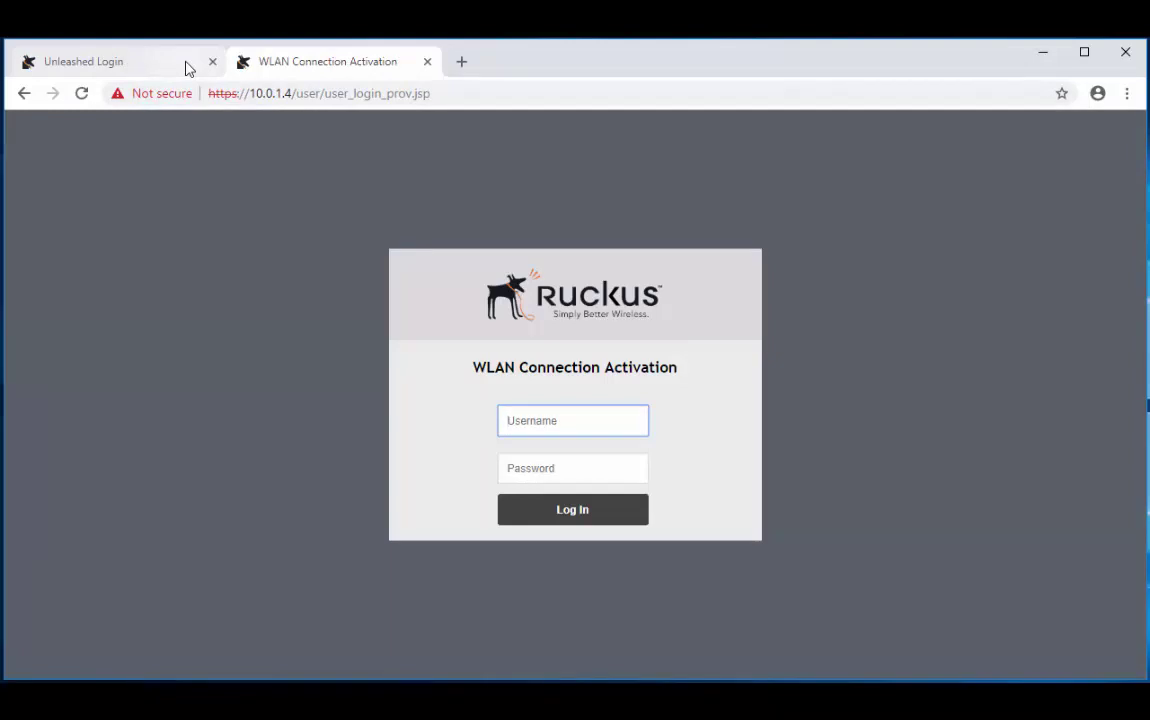
- Log in with the same user's username and password, reaching the device-limit Access Denied page
text(Brian2018)
key(Tab)
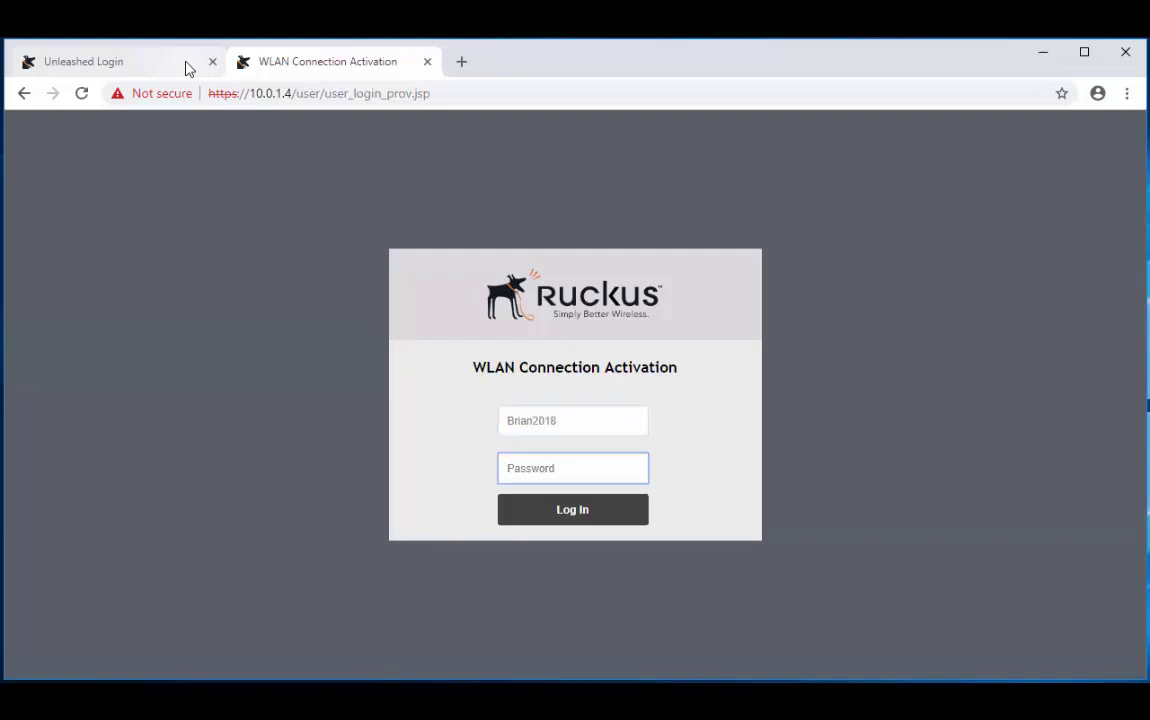
text(•••••••••)
key(Return)
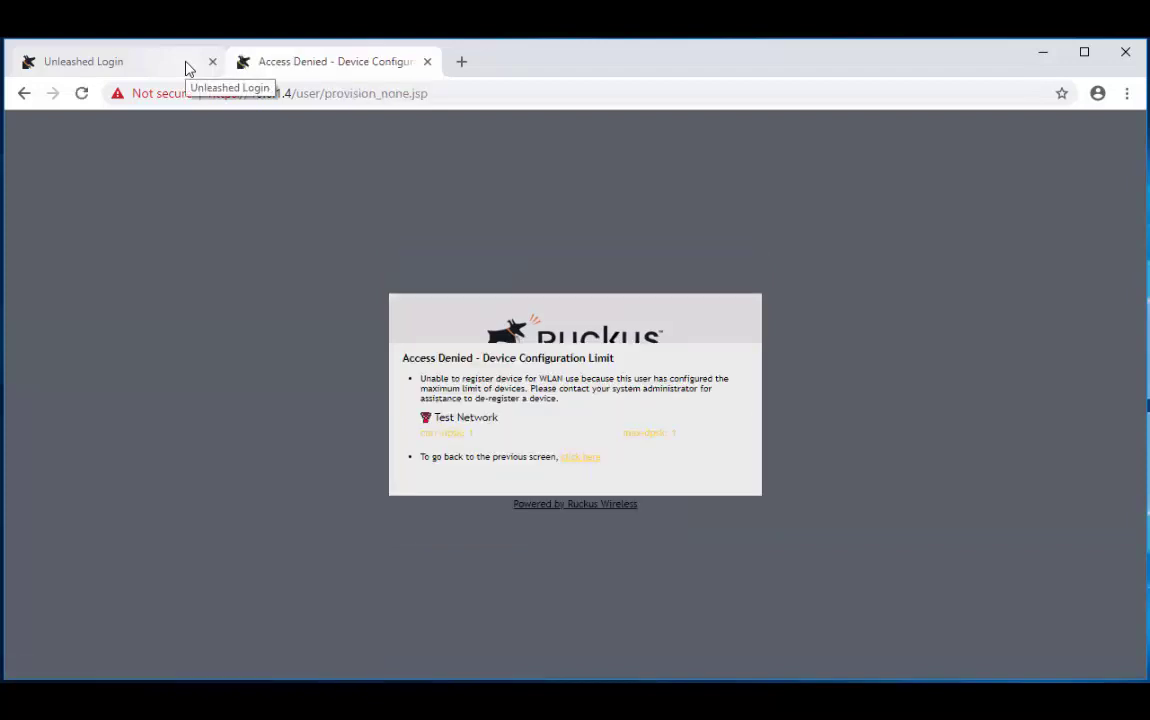